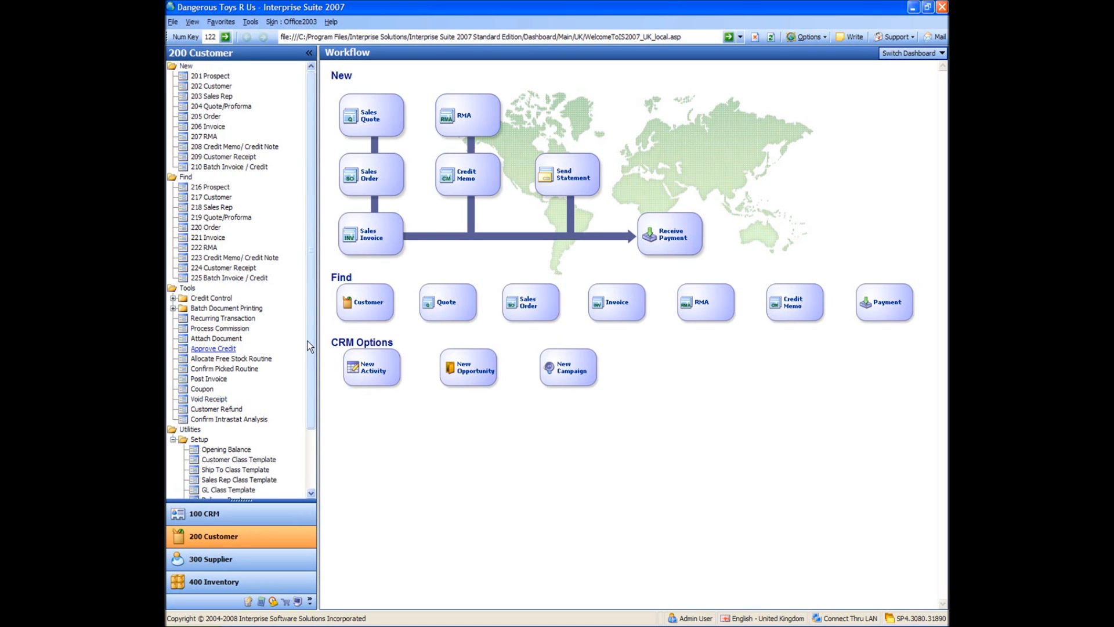
Open the customer class template list from the customer setup utilities and load all of its records
drag(307, 340, 308, 427)
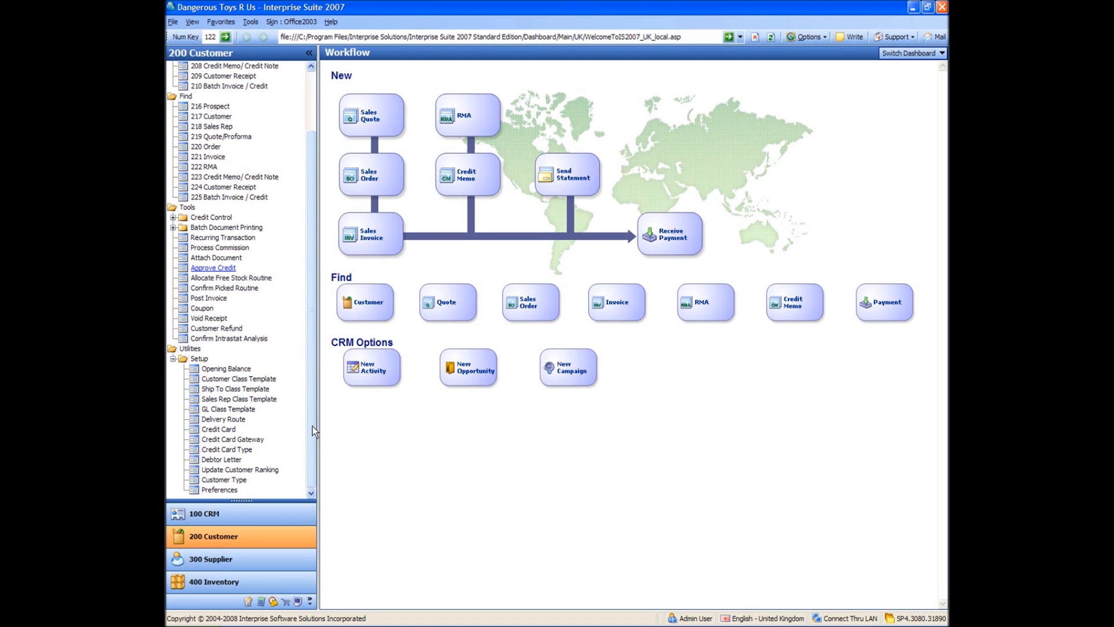
click(227, 379)
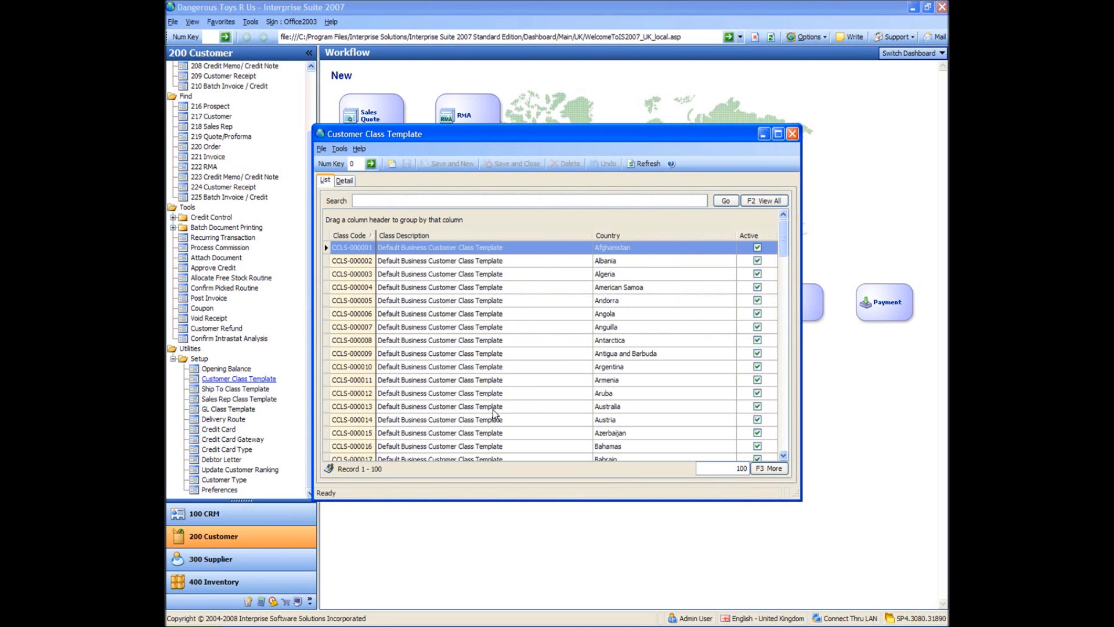
click(646, 327)
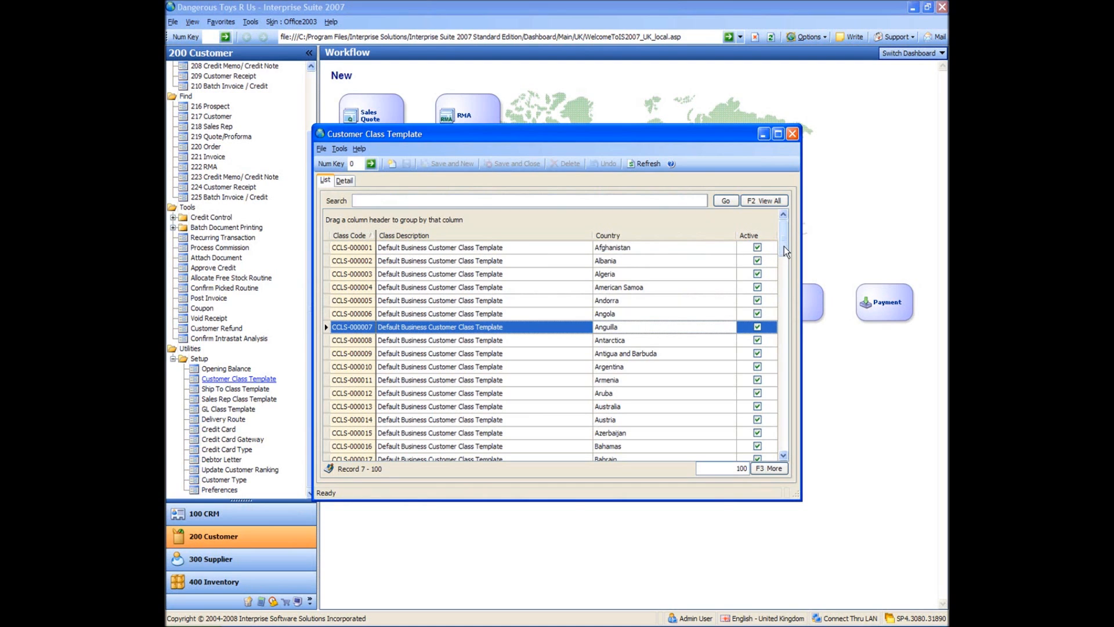
drag(784, 245, 778, 409)
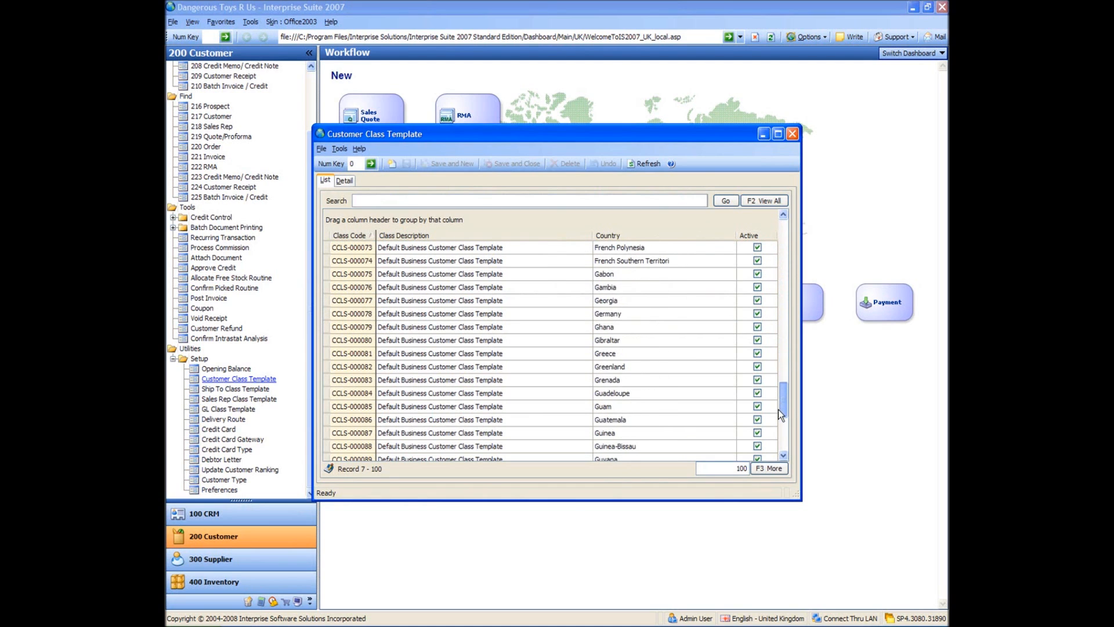
click(762, 200)
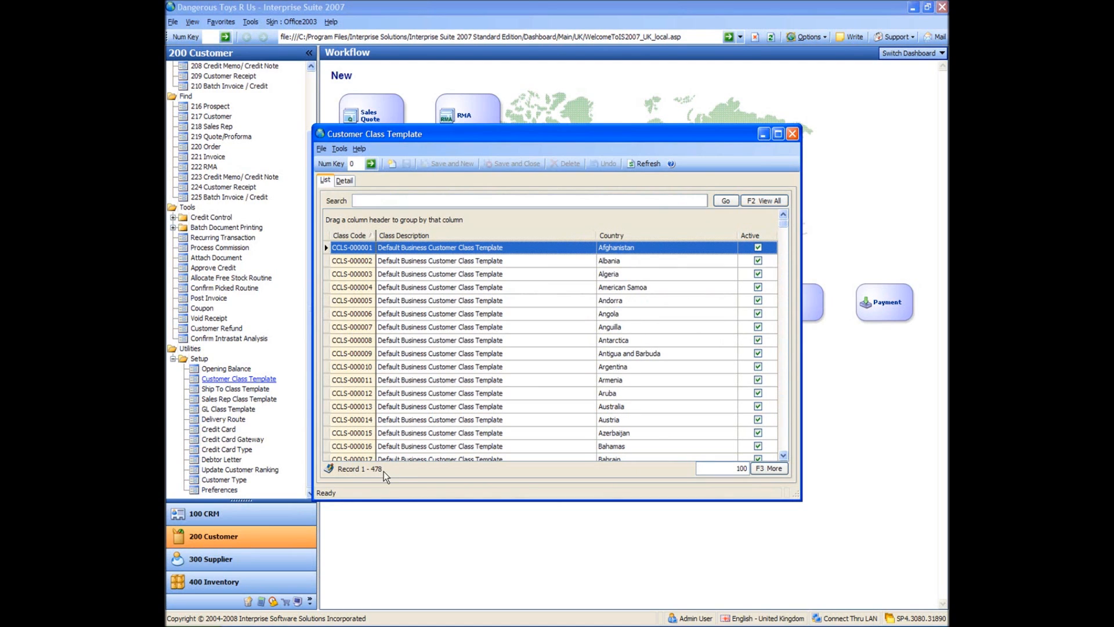
click(475, 305)
scroll(476, 312, down, 4)
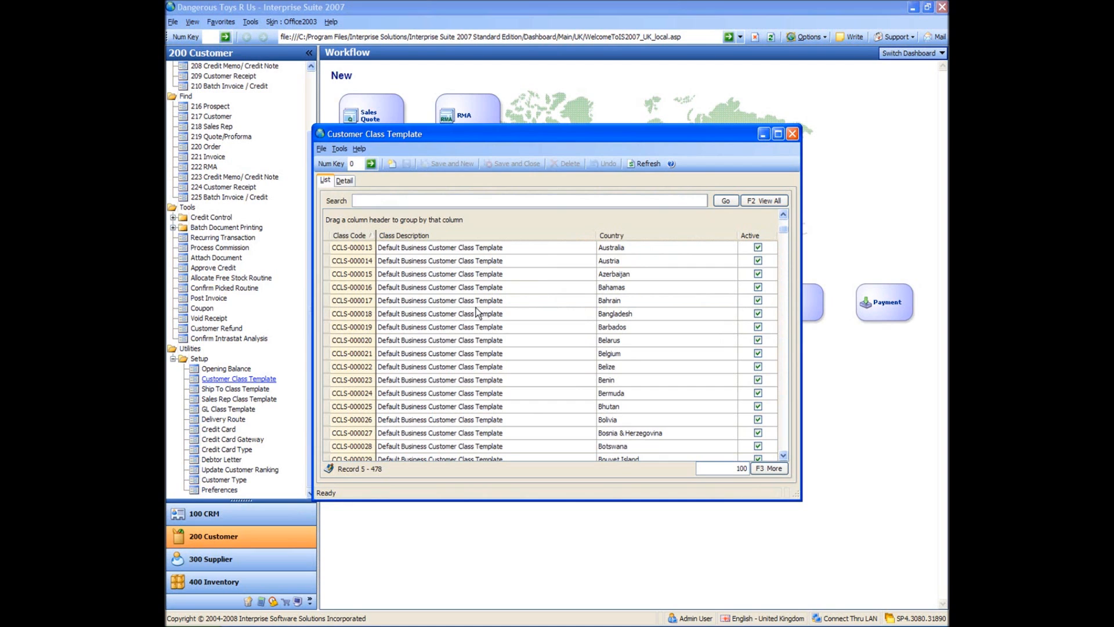
mouse_move(784, 232)
mouse_down()
mouse_move(788, 448)
mouse_move(784, 214)
mouse_up()
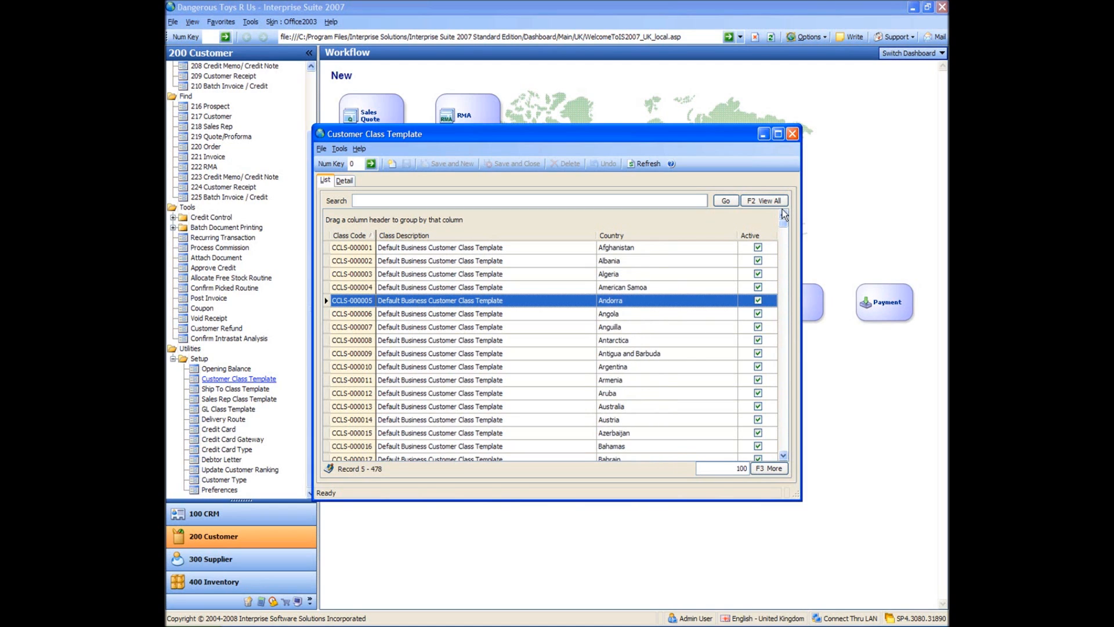
Search the customer class templates for "united king"
click(483, 202)
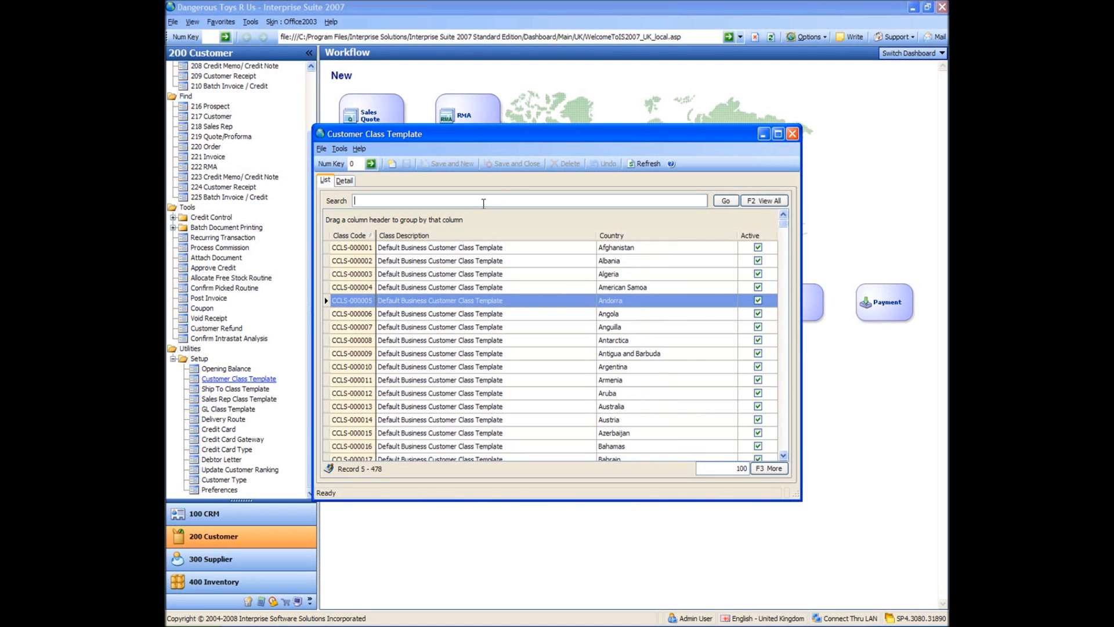
text(united king)
key(Return)
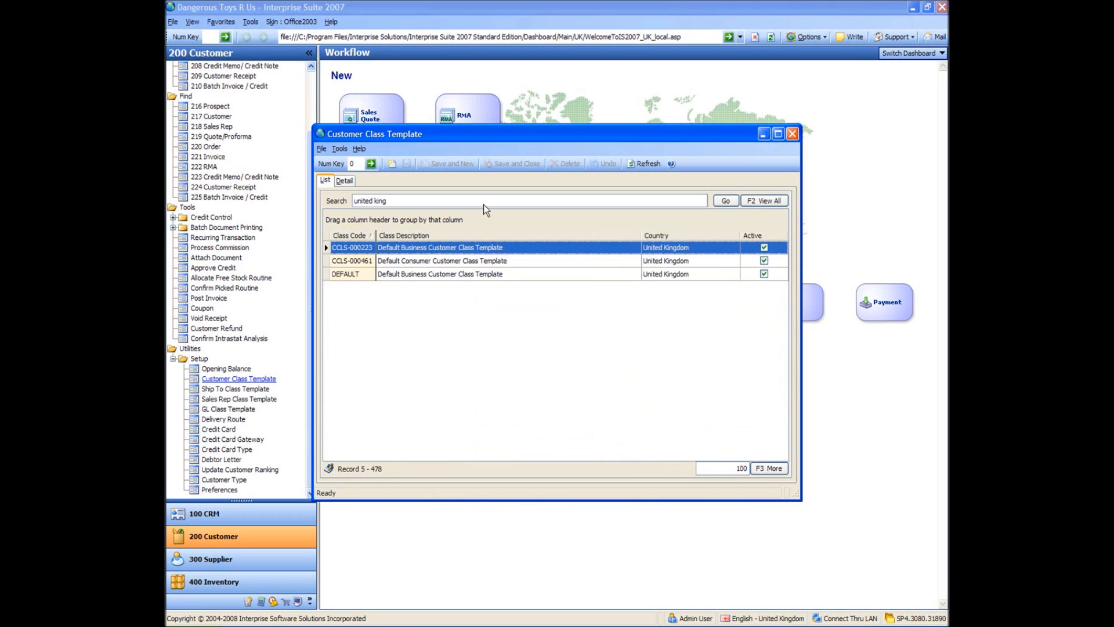
click(483, 203)
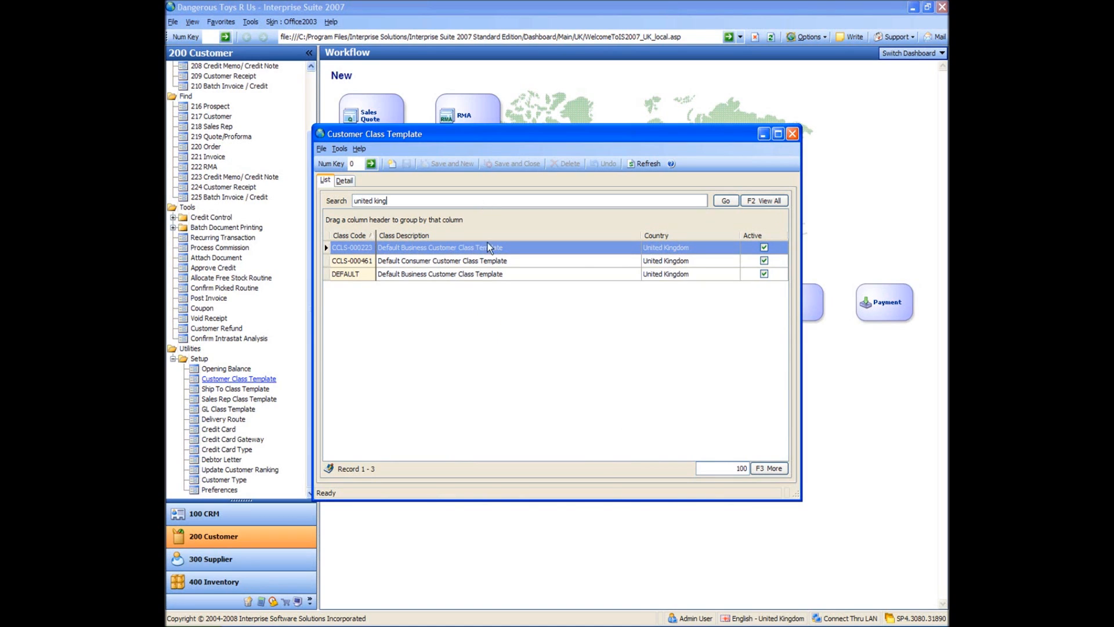
Open the details of the United Kingdom Default Consumer Customer Class Template, CCLS-000461
click(434, 267)
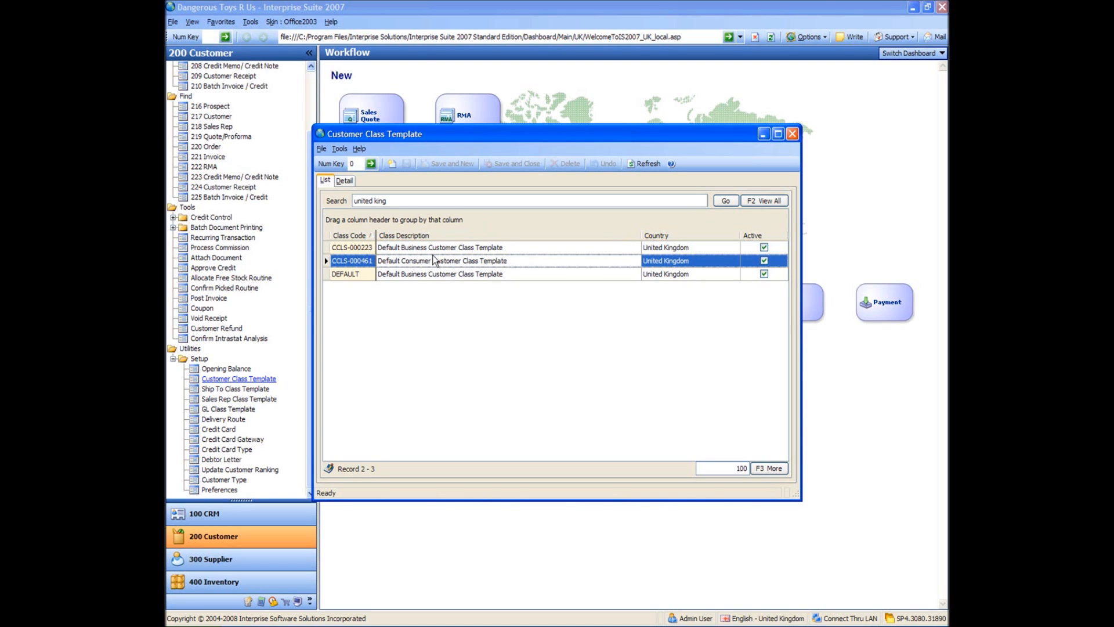
click(432, 249)
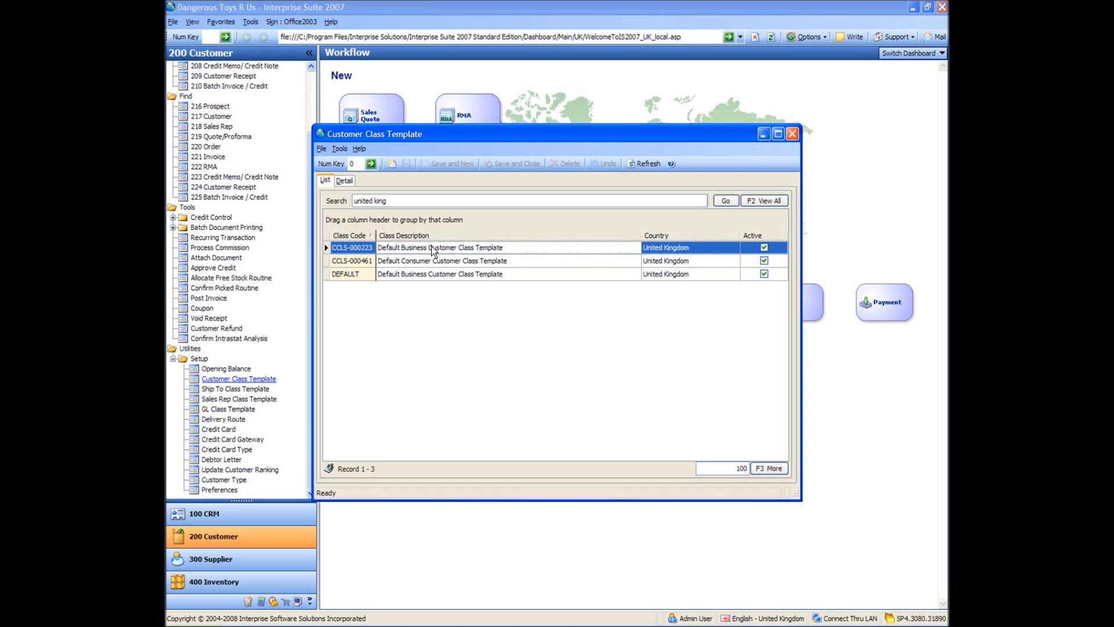
click(434, 265)
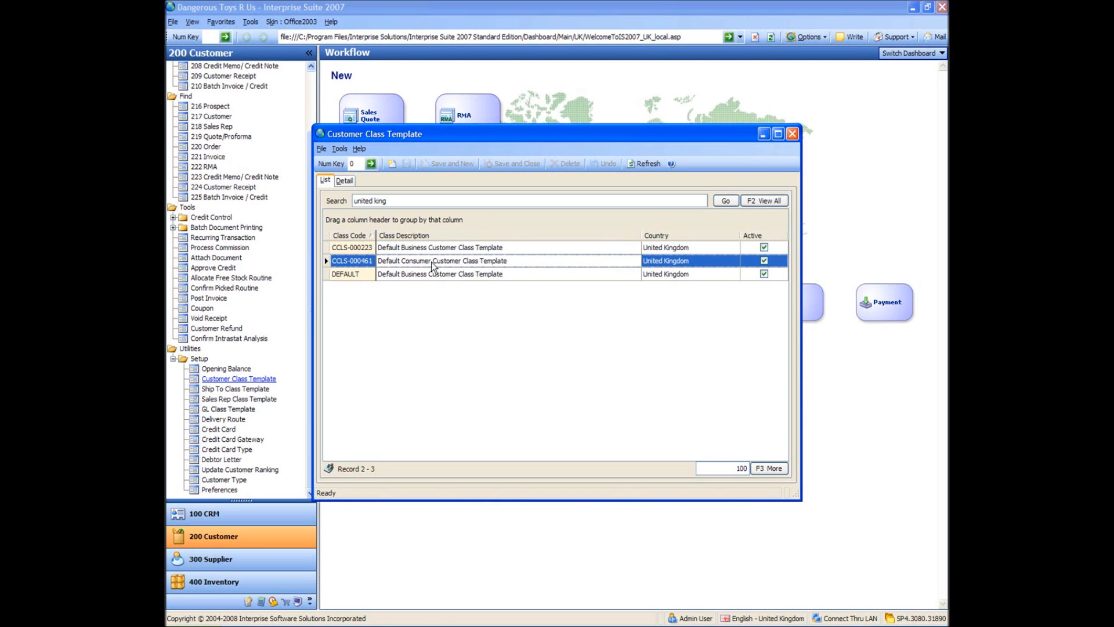
double_click(432, 262)
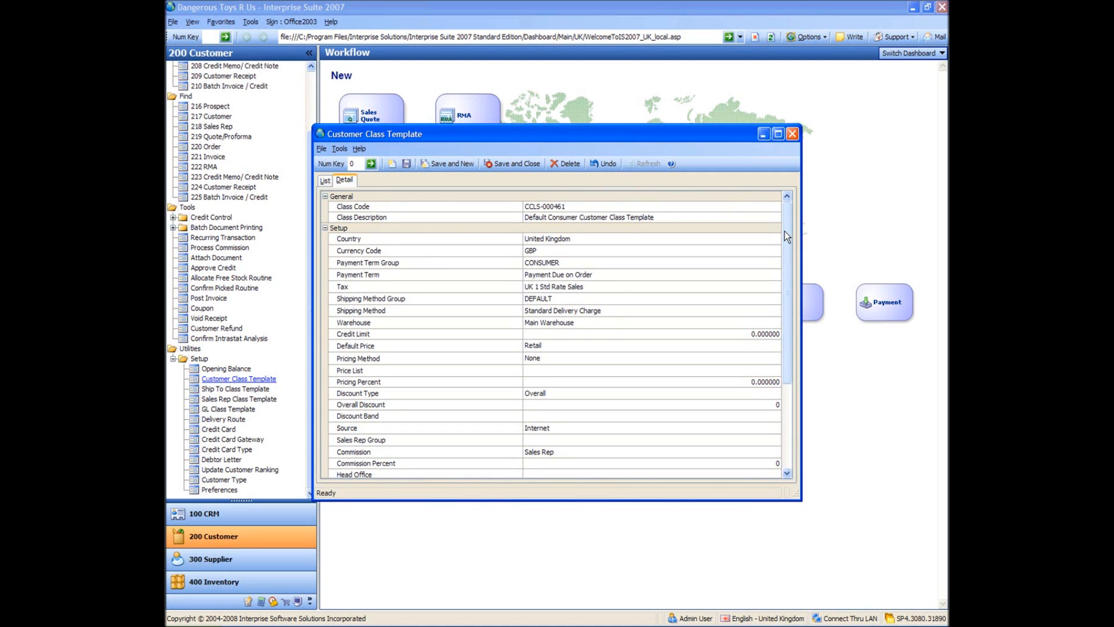
drag(784, 232, 784, 235)
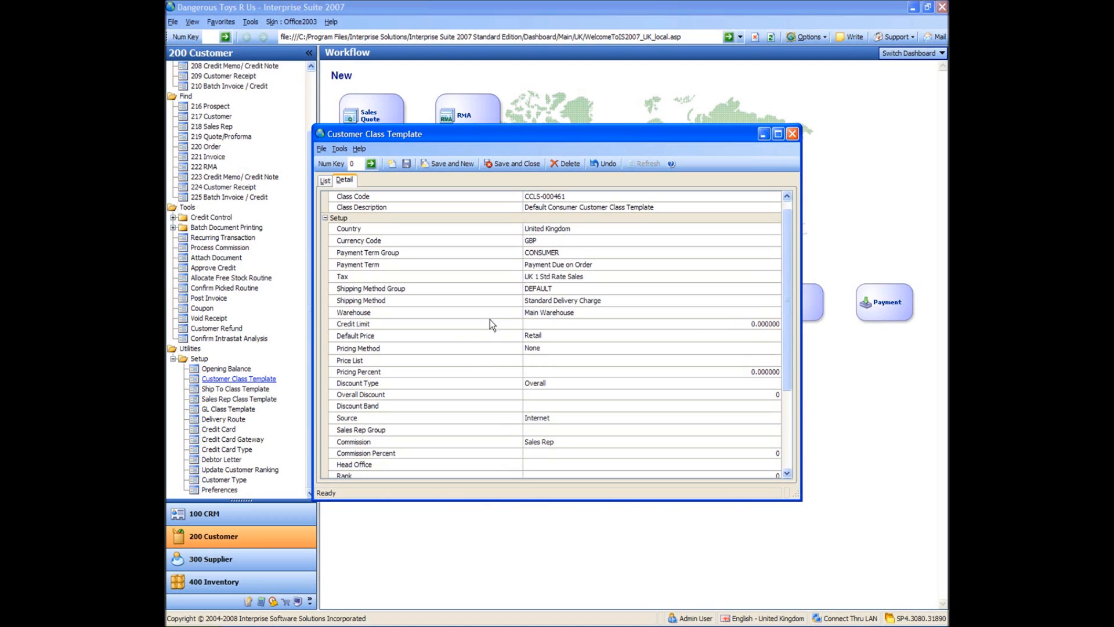
Set the consumer template's default price to Wholesale, keep the pricing method at None, and save the template
click(439, 335)
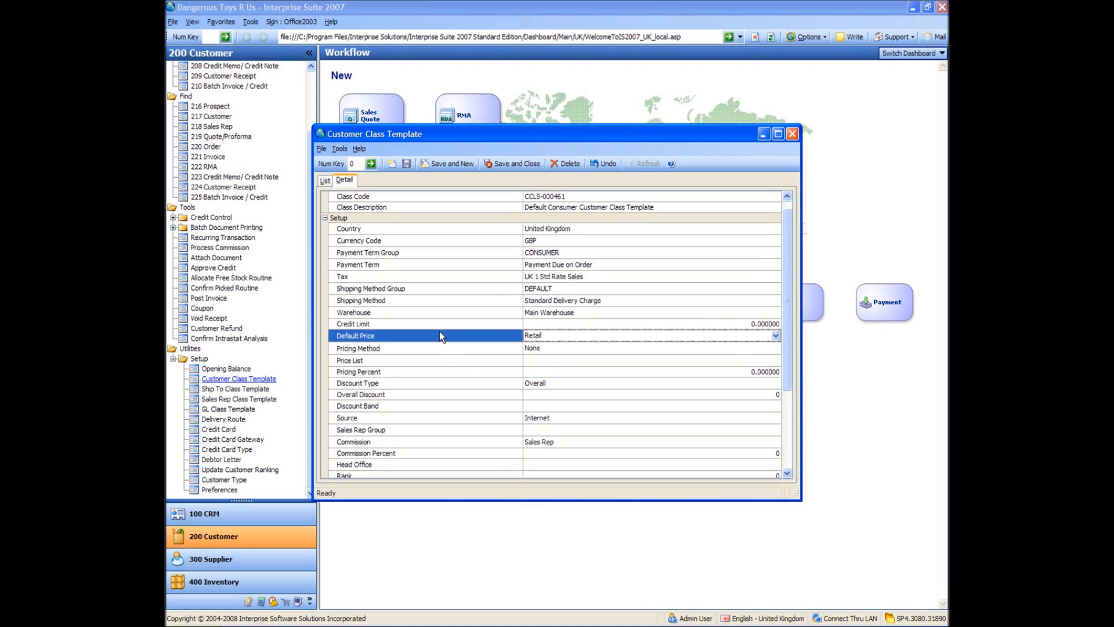
click(774, 334)
click(712, 348)
click(662, 348)
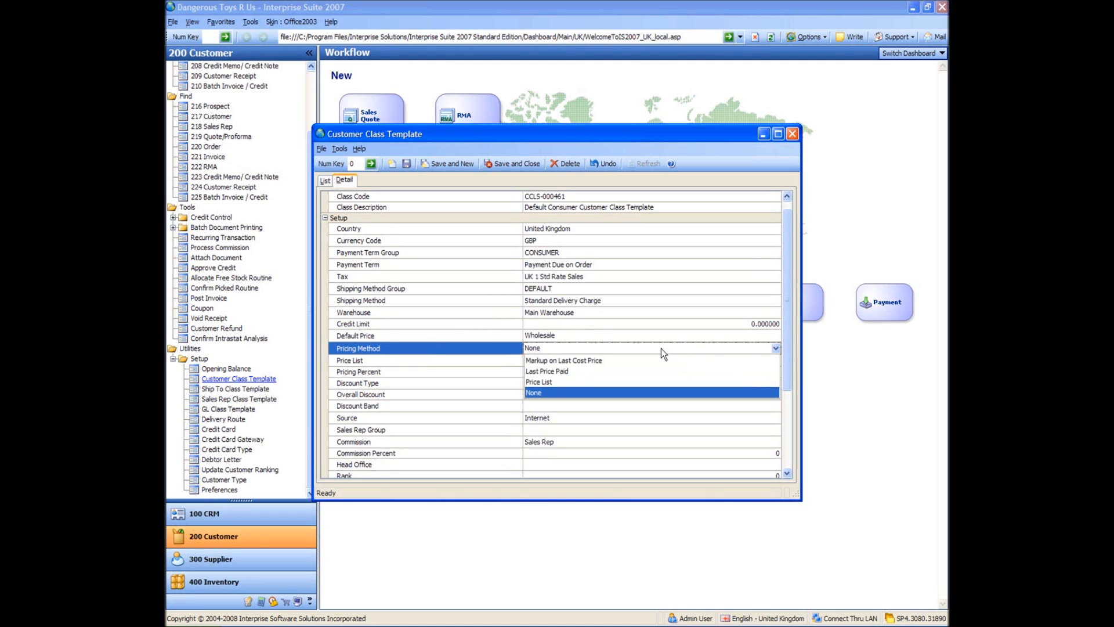
click(660, 348)
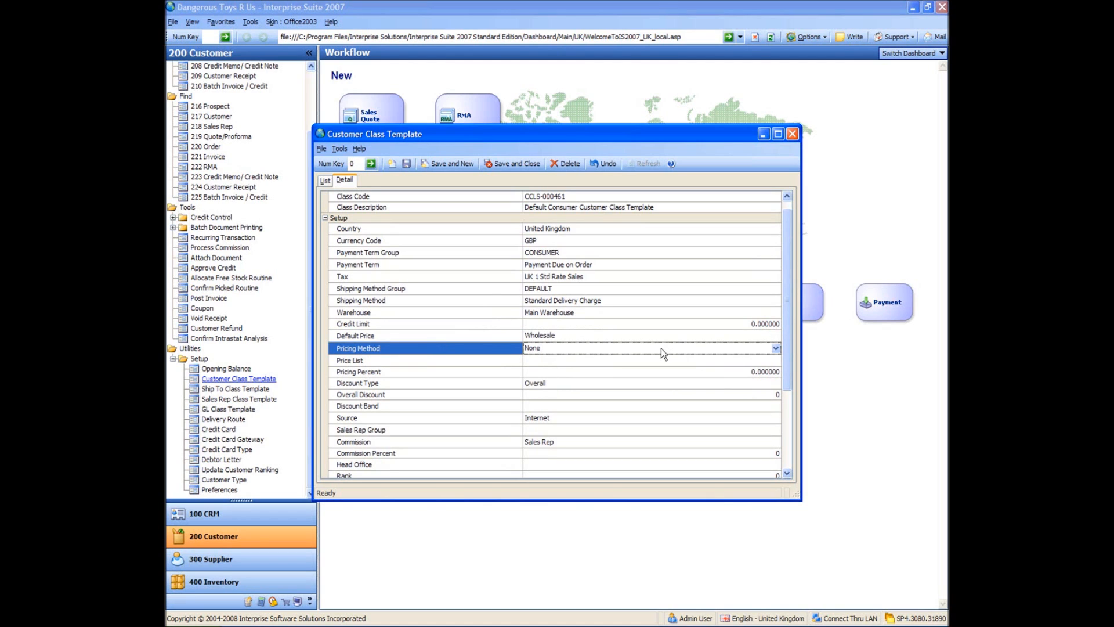
click(408, 164)
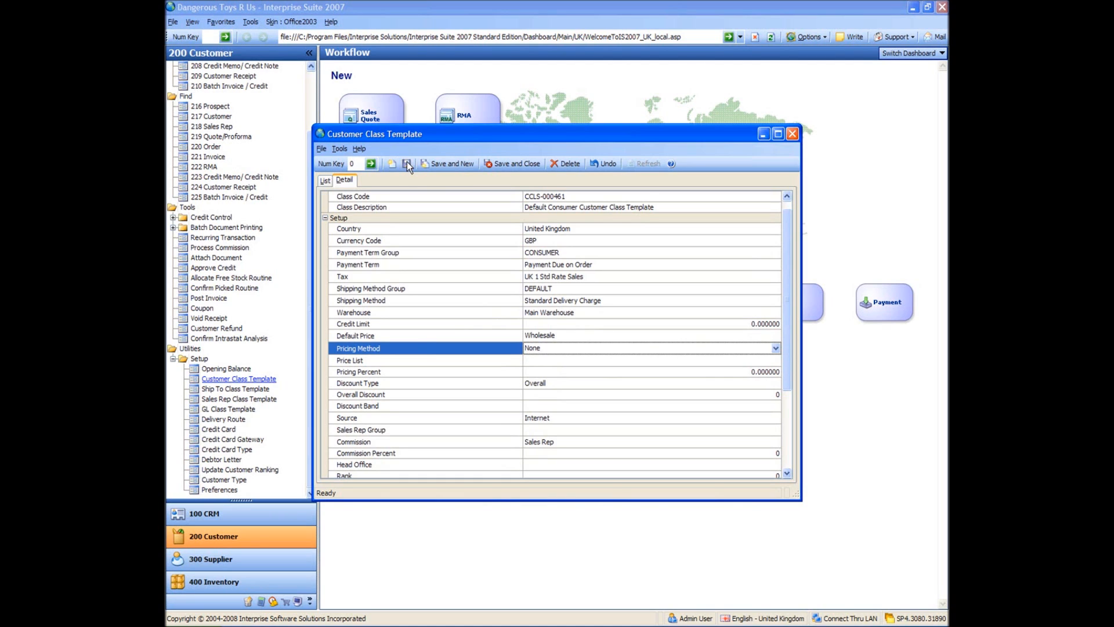
Set the payment term of business customer class template CCLS-000223 to Terms 30 Days from Document Date, then save and close it
click(324, 181)
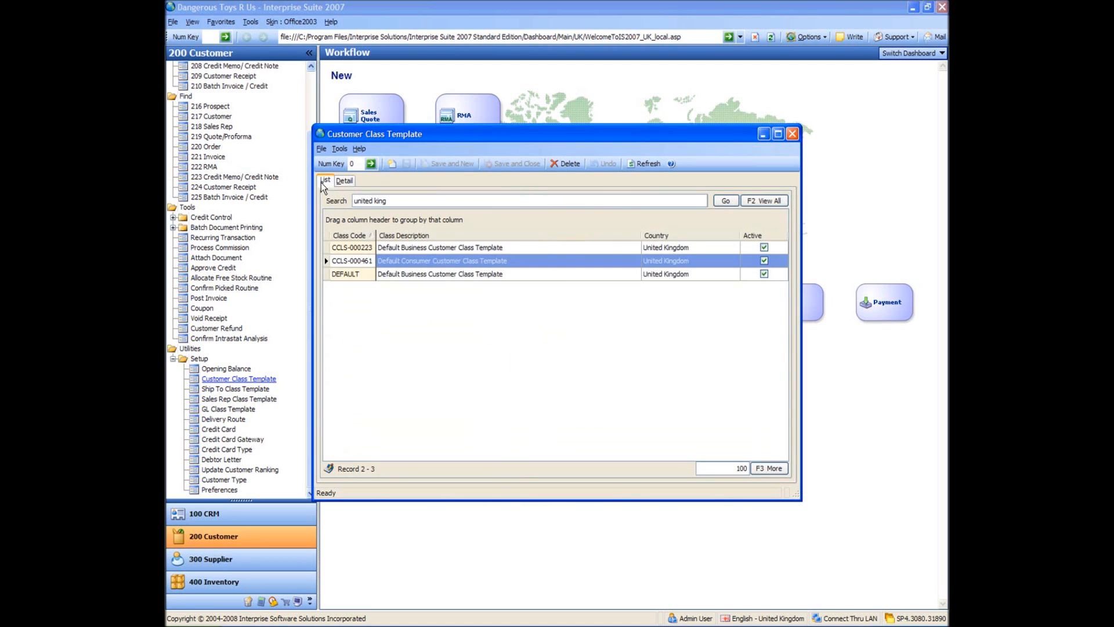
click(452, 248)
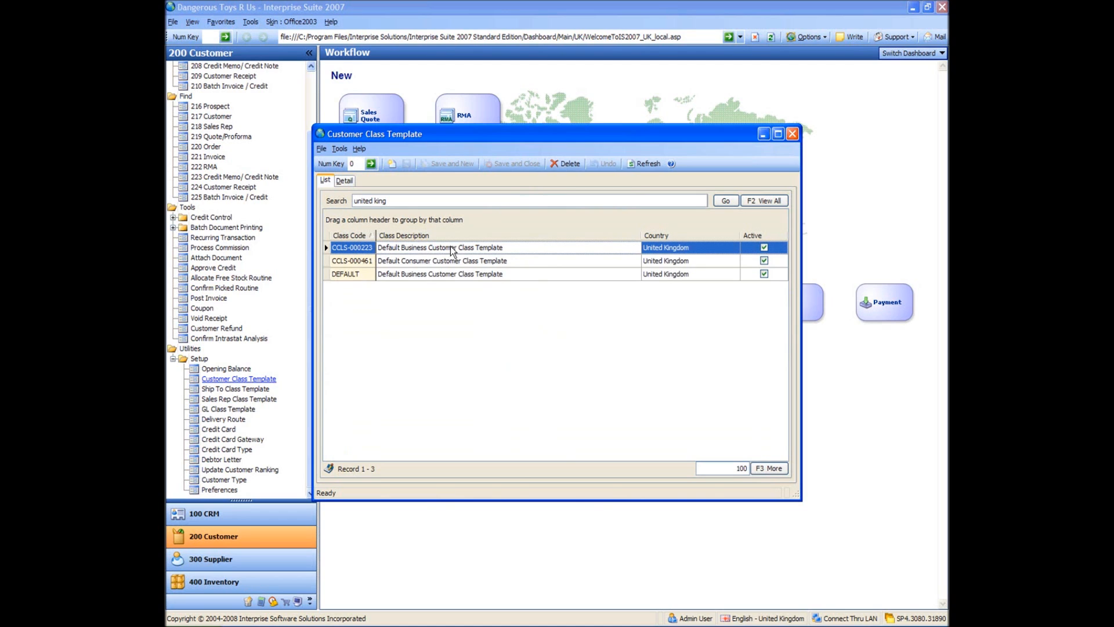
double_click(451, 248)
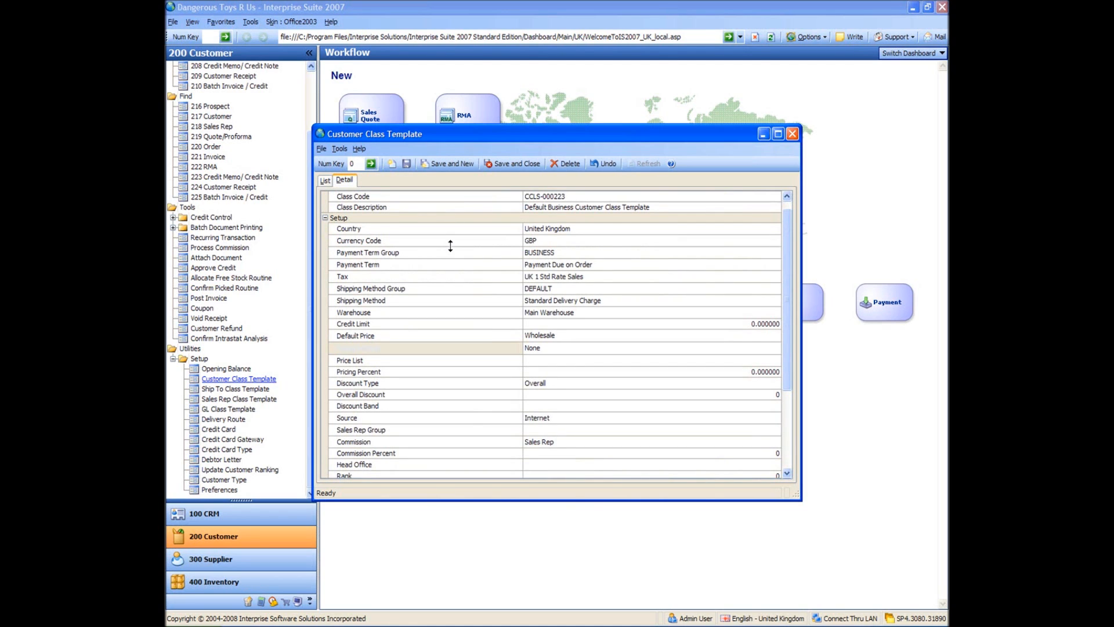
click(568, 266)
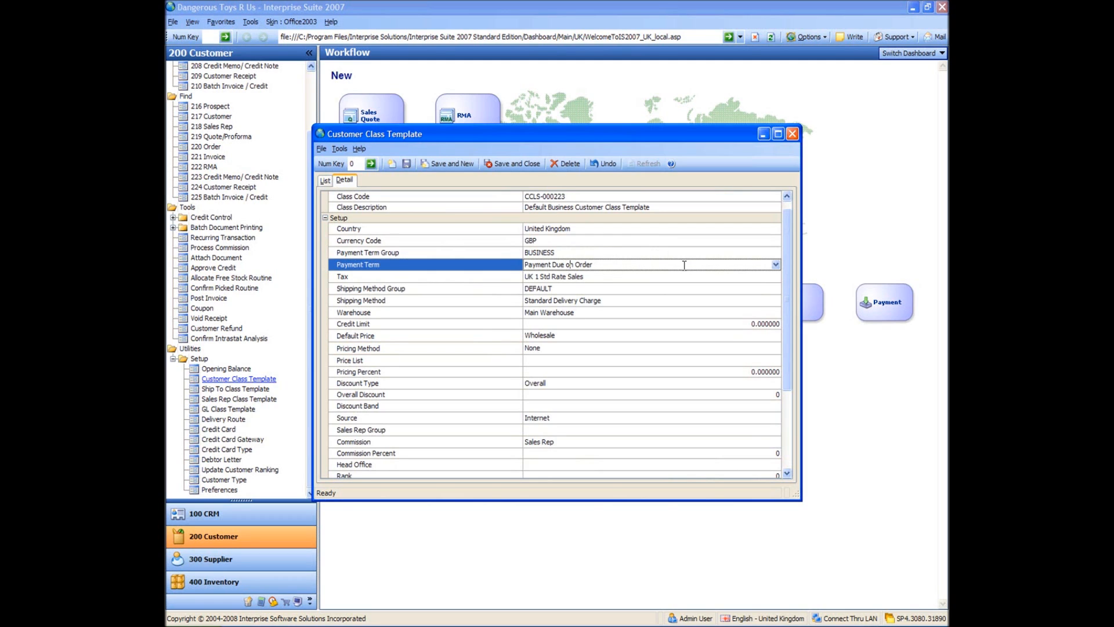
click(775, 264)
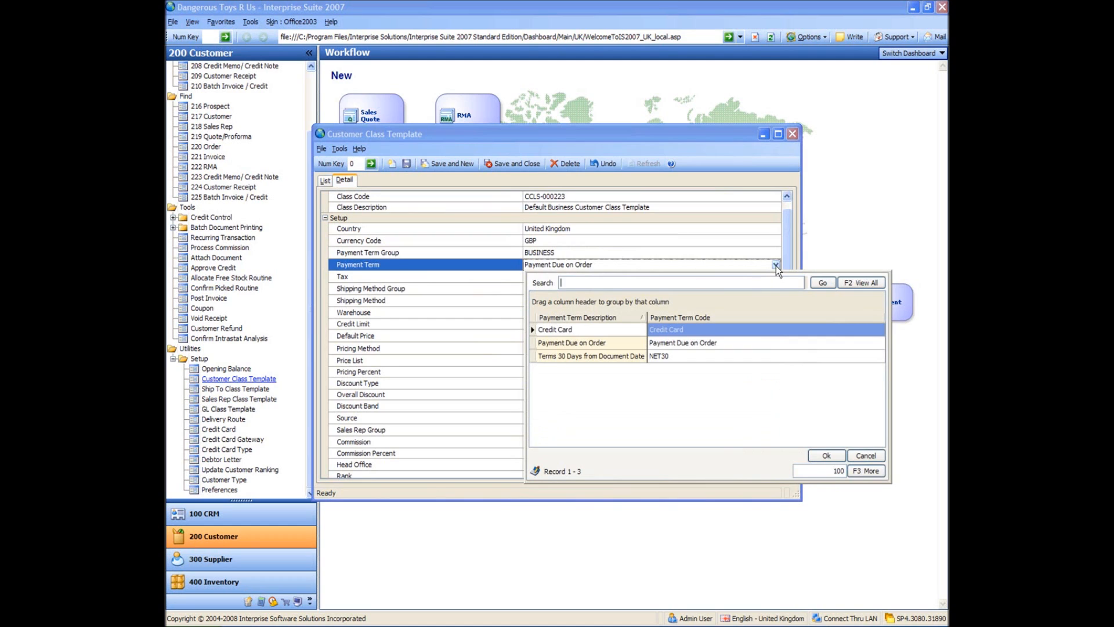
double_click(662, 356)
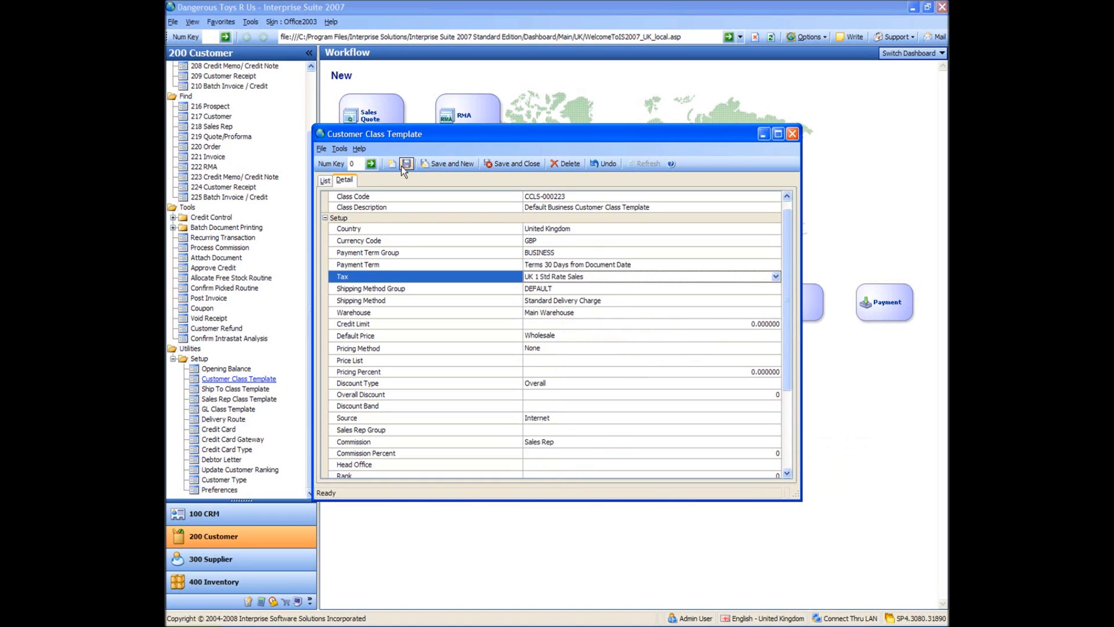
click(493, 163)
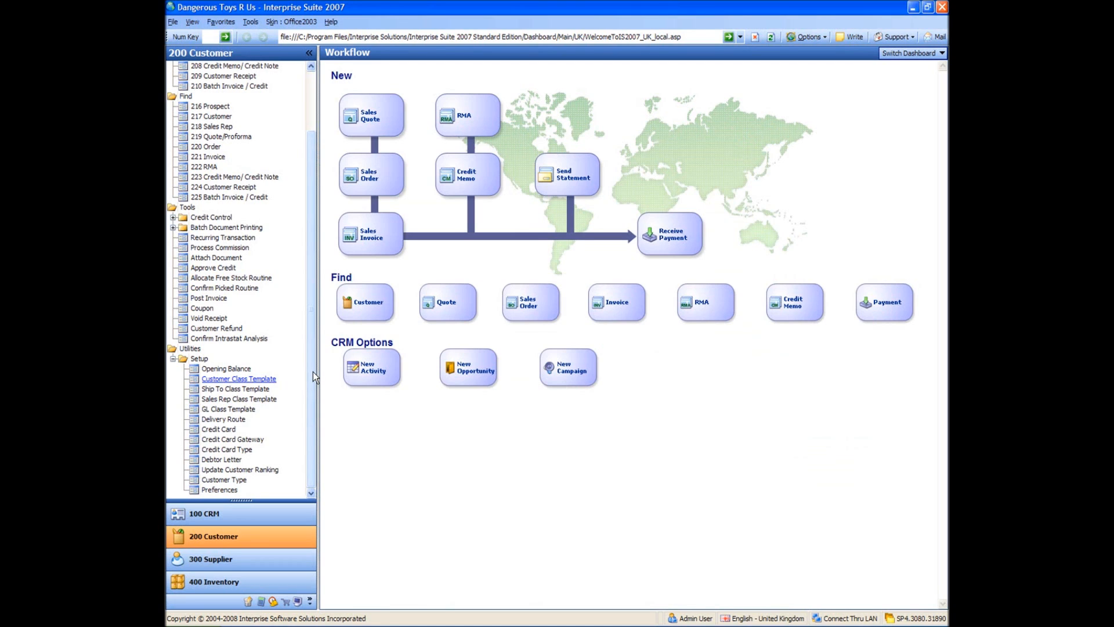
Open the delivery route setup and add route code 001 with the description "Route 1"
click(243, 420)
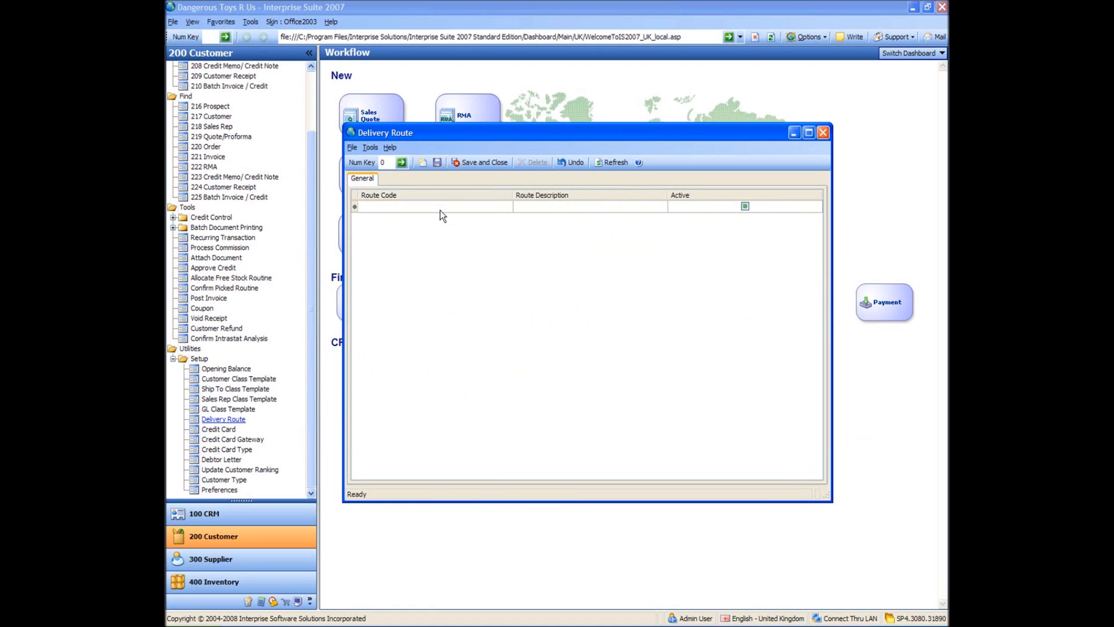
click(437, 207)
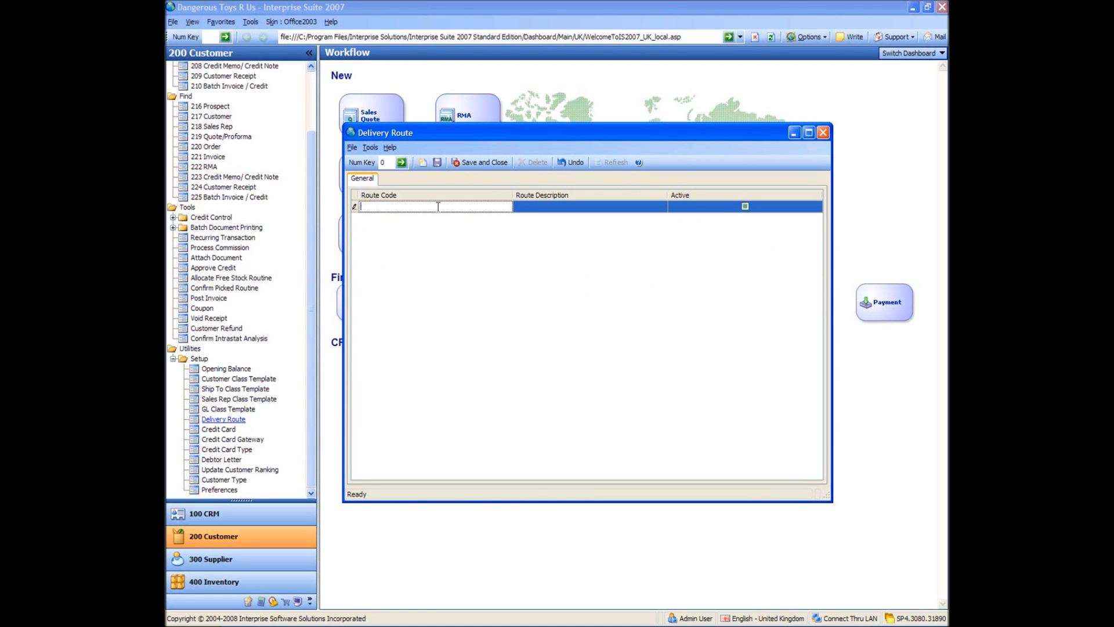
text(001)
key(Tab)
text(Route)
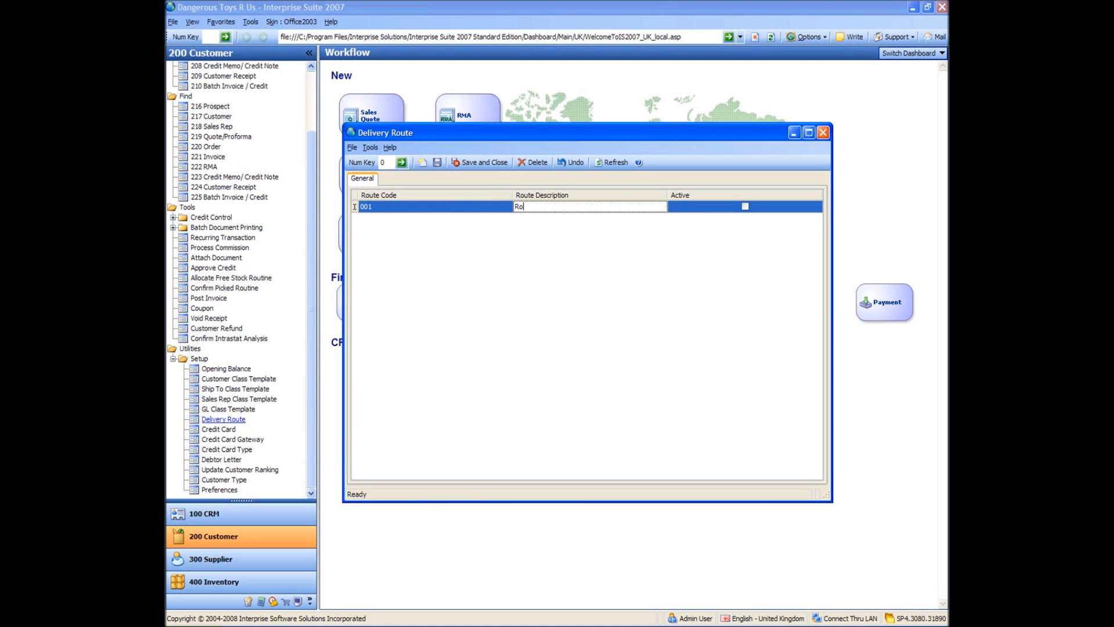
key(Tab)
key(Tab)
Add a second delivery route with code 002 and the description "Route 2"
text(002)
key(Tab)
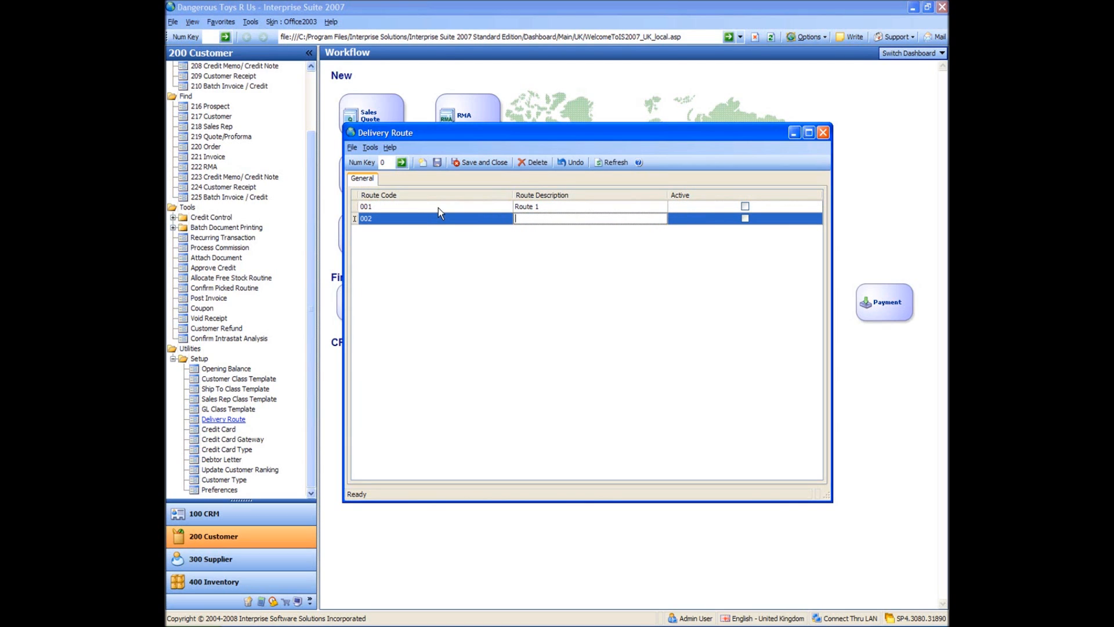
text(Route 2)
key(Tab)
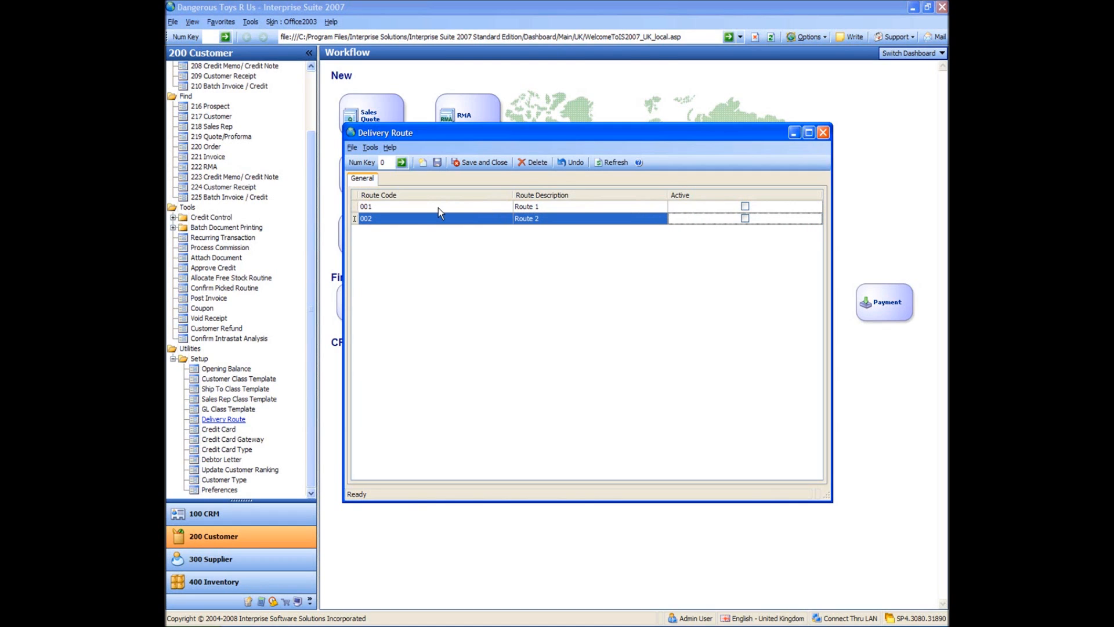
Mark both delivery routes as active, then save and close the delivery route setup
click(745, 207)
click(745, 219)
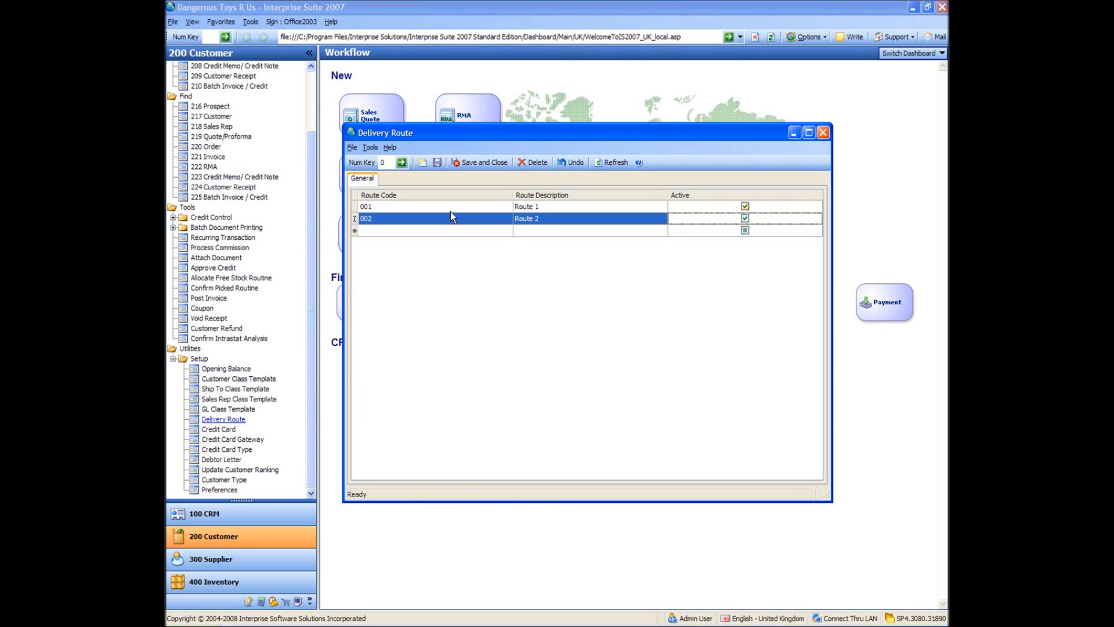
click(485, 163)
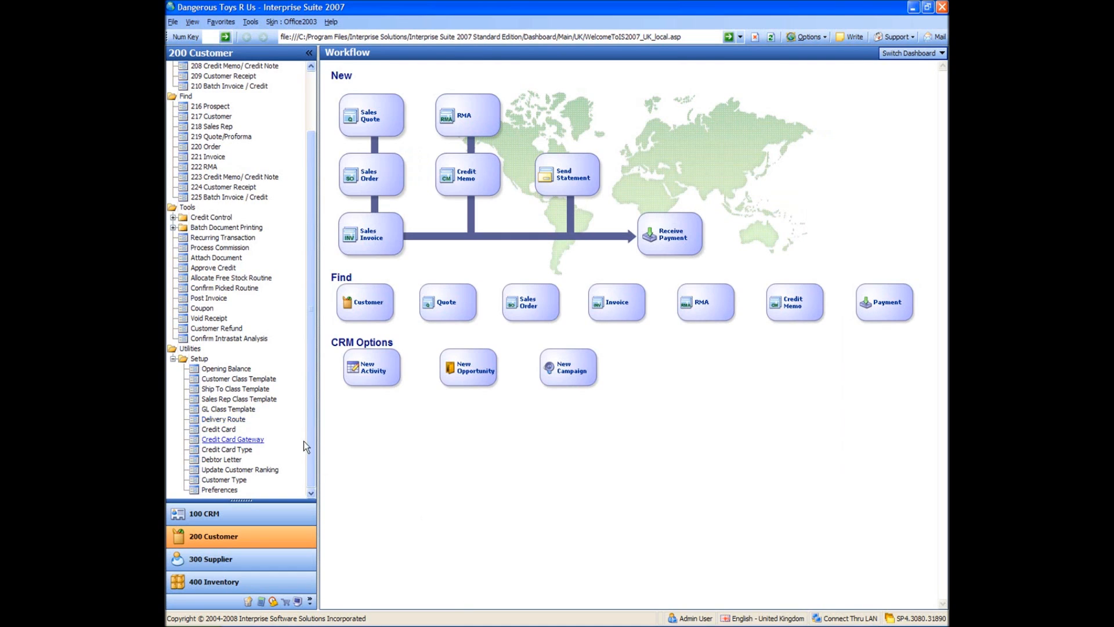
Open the ship to class templates and search them for "united king"
drag(311, 447, 309, 455)
click(229, 388)
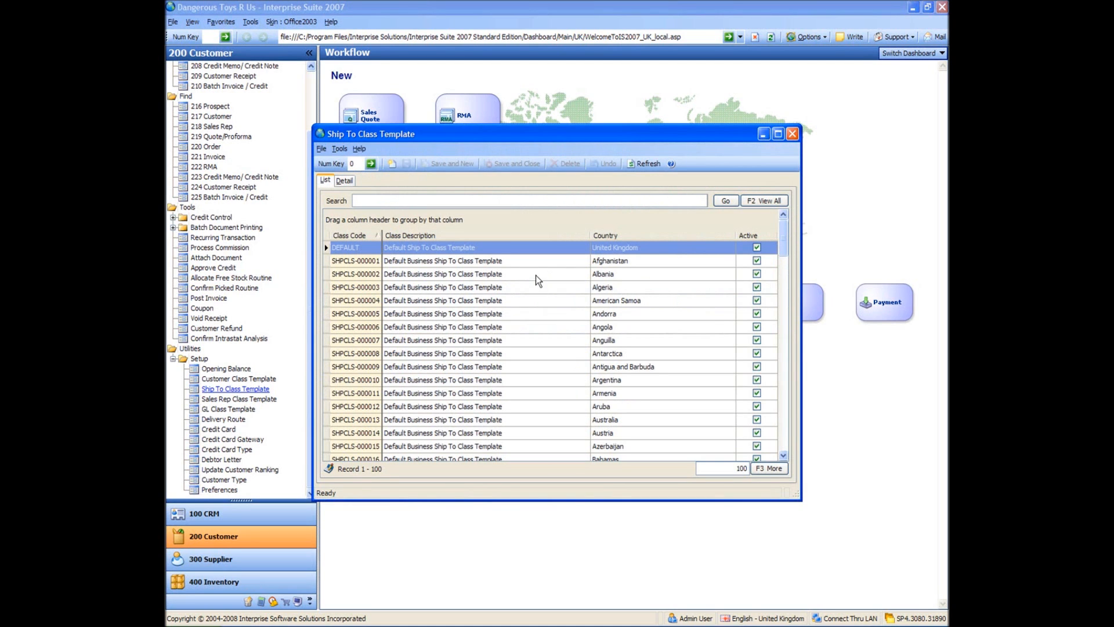
click(507, 200)
text(united king)
key(Return)
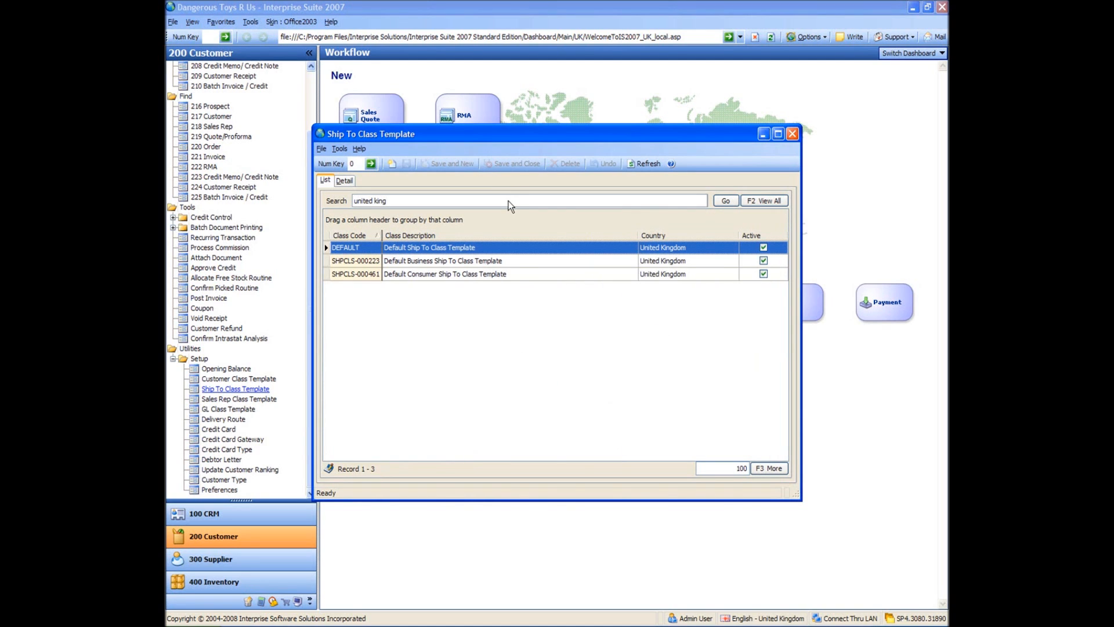
Assign Route 1 to the Default Business Ship To Class Template, then save and close the template
click(428, 262)
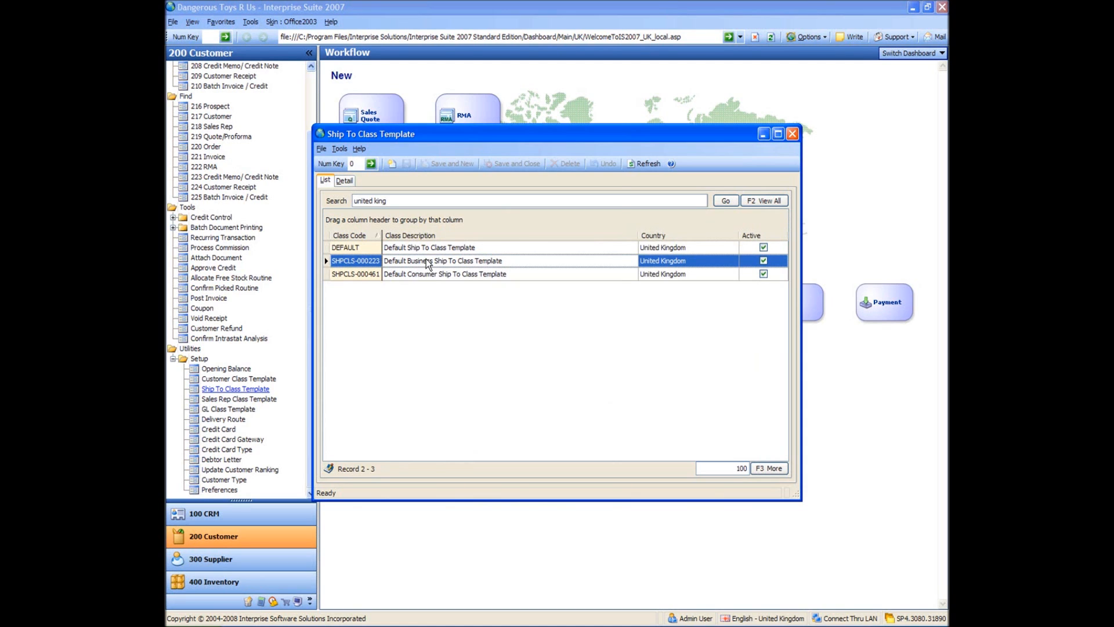
double_click(428, 263)
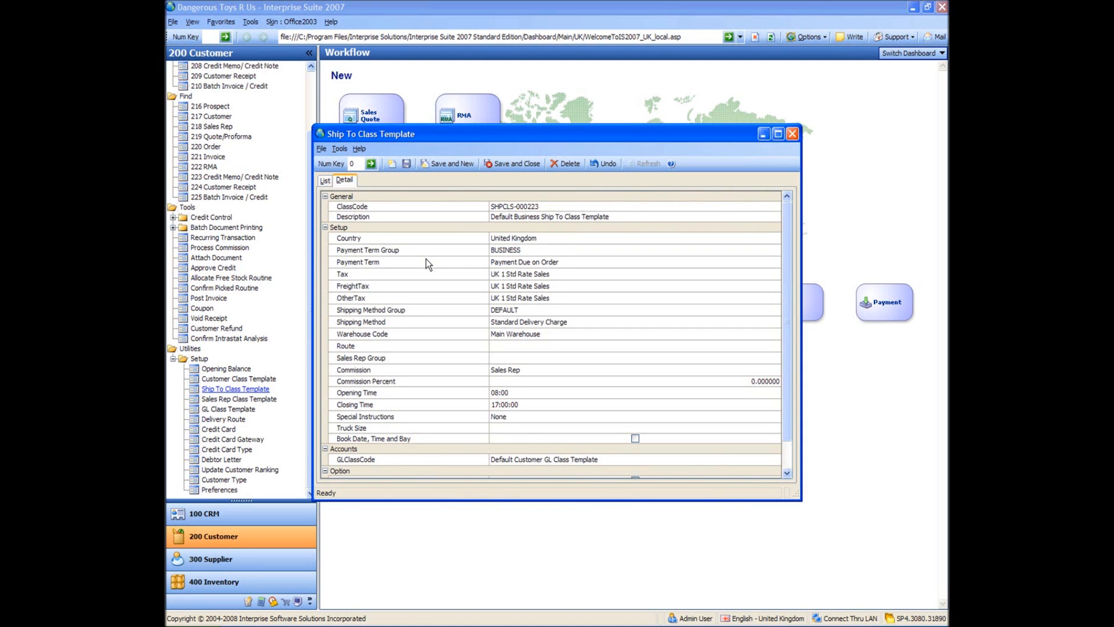
click(527, 346)
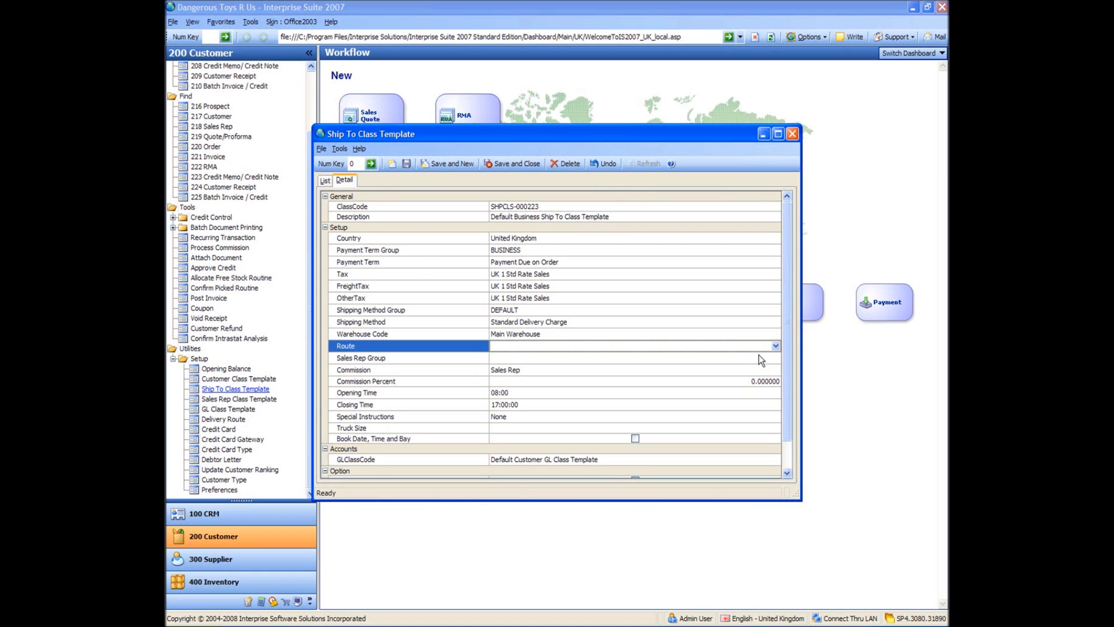
click(775, 346)
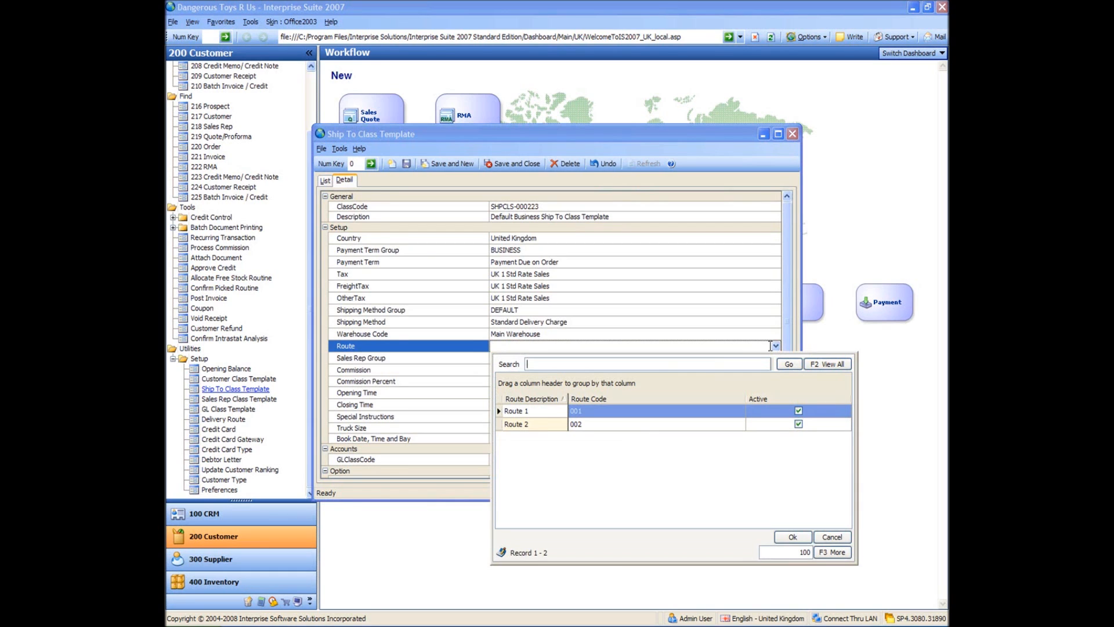
click(534, 412)
double_click(535, 412)
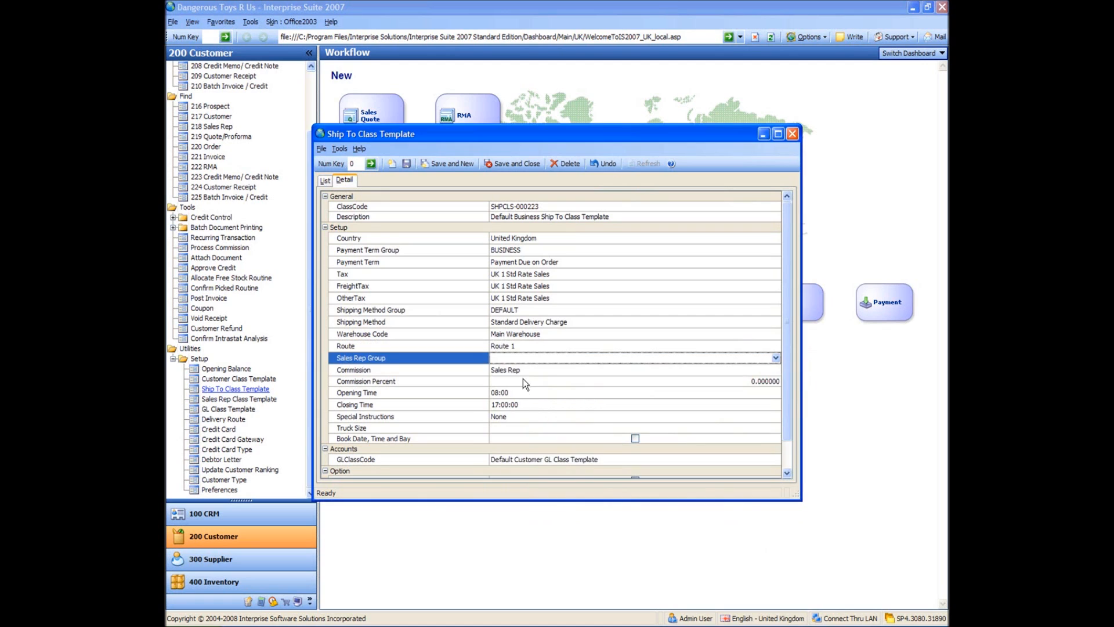
click(511, 162)
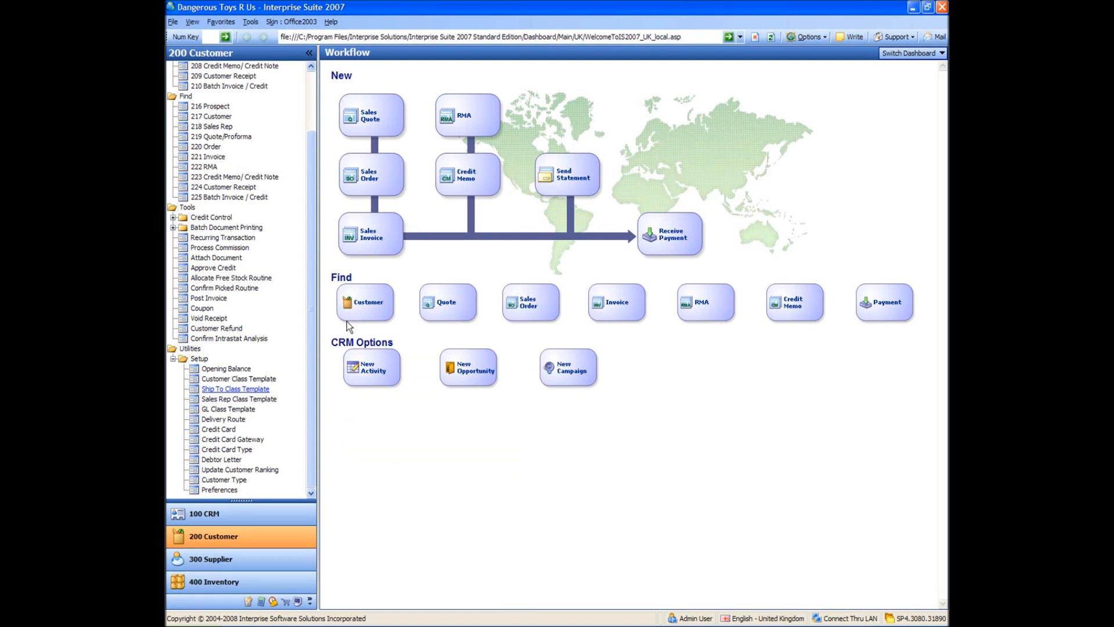
Open the debtor letter setup and review the existing overdue letters in the list
click(231, 459)
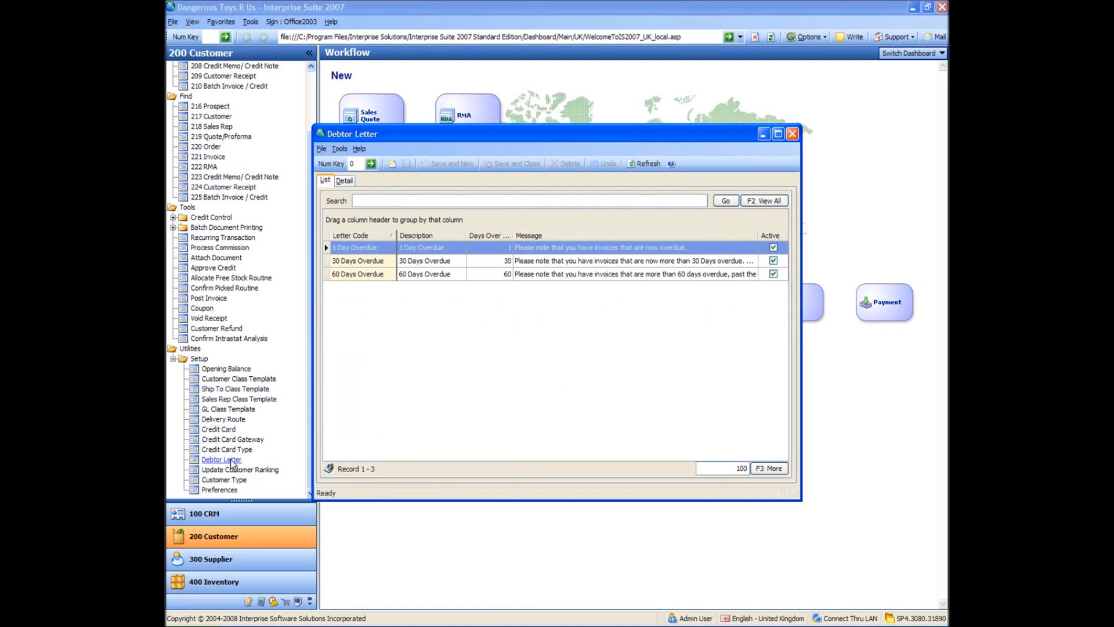
click(586, 345)
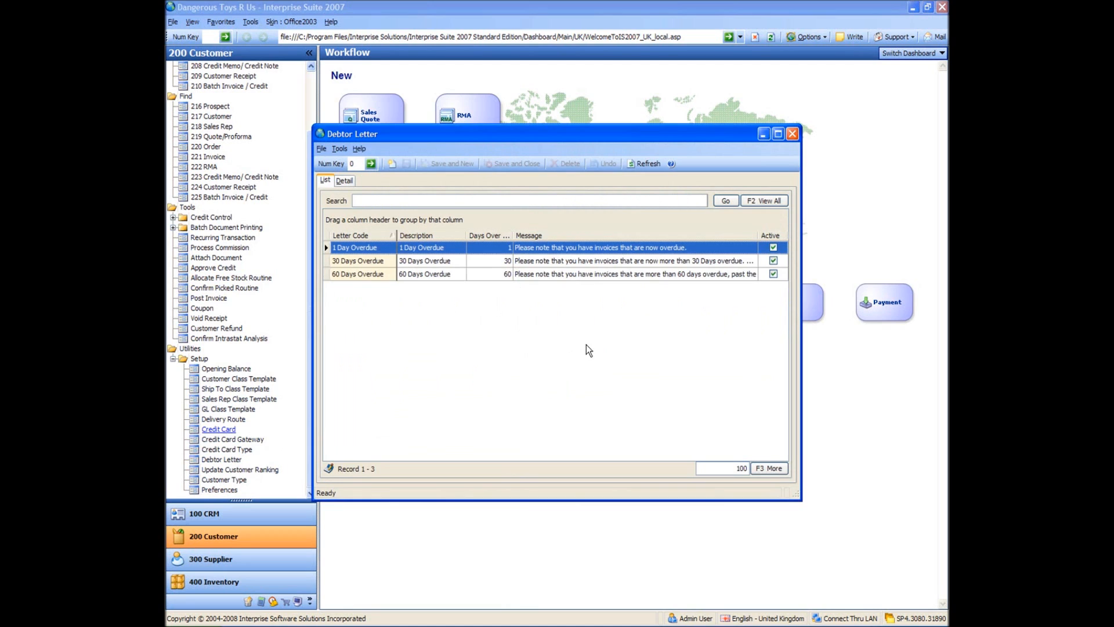
click(353, 258)
click(363, 275)
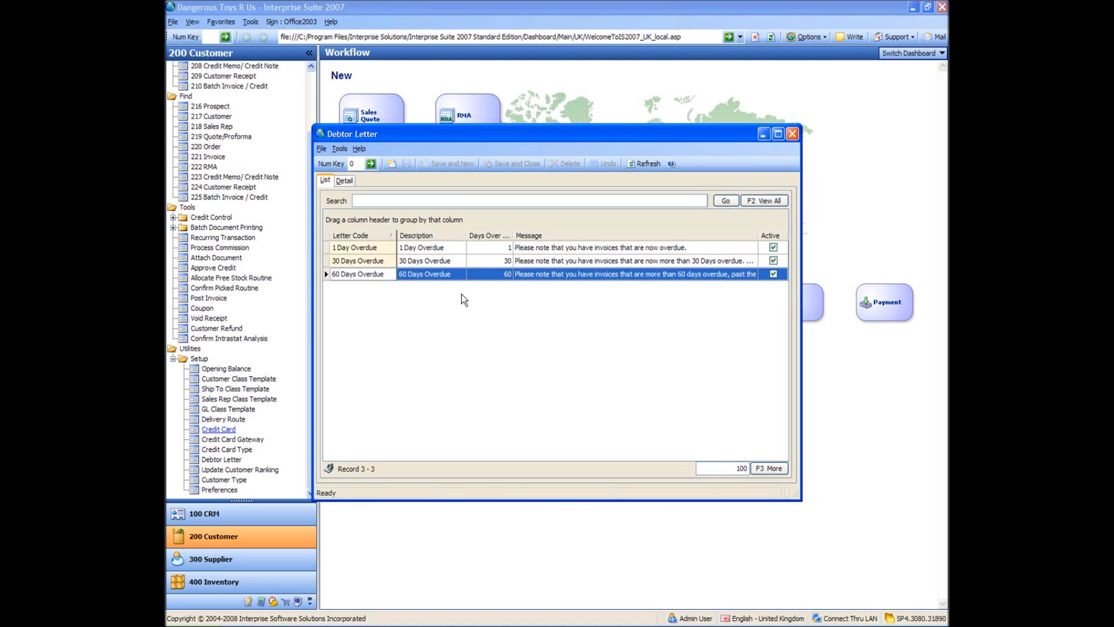
click(357, 263)
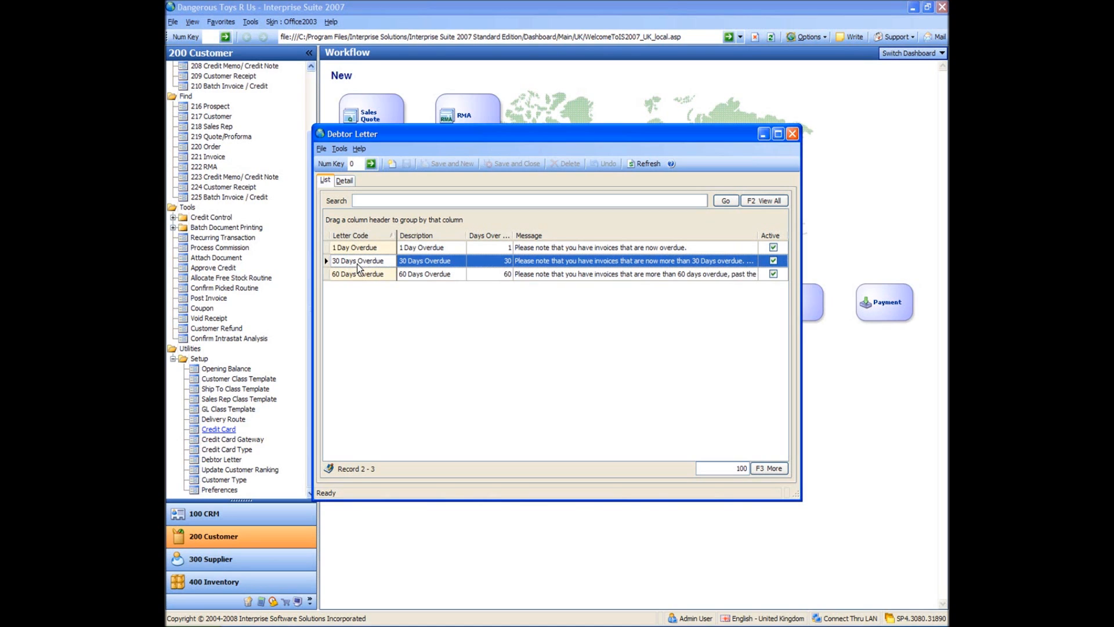
Create a new debtor letter with code "45 Days", description "Debtor Letter 45 Days" and 45 days overdue
click(392, 167)
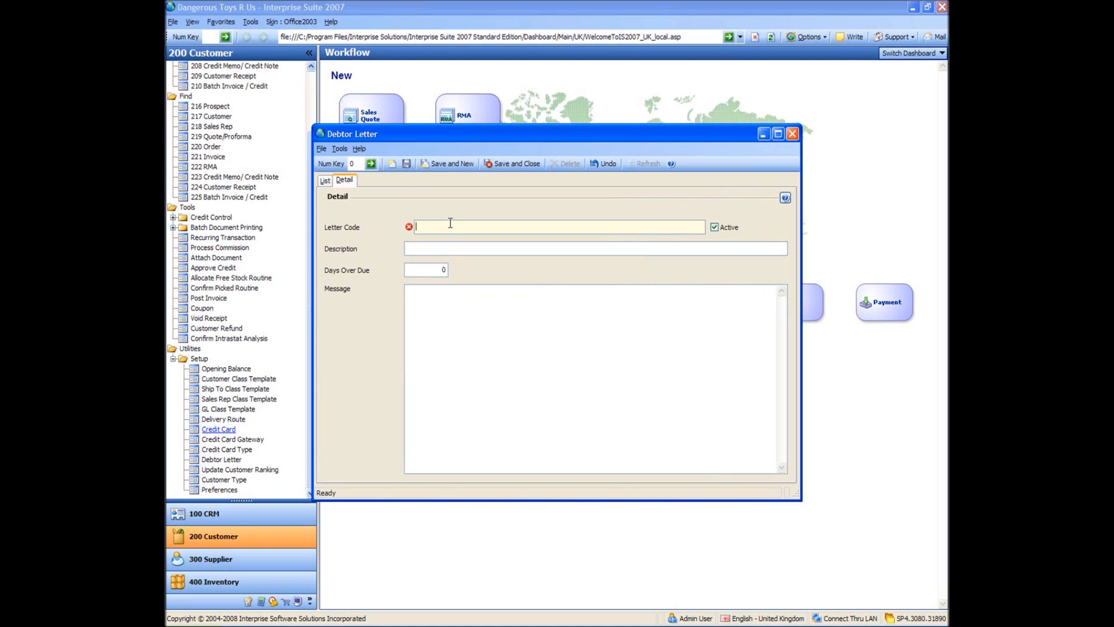
text(45 Days)
key(Tab)
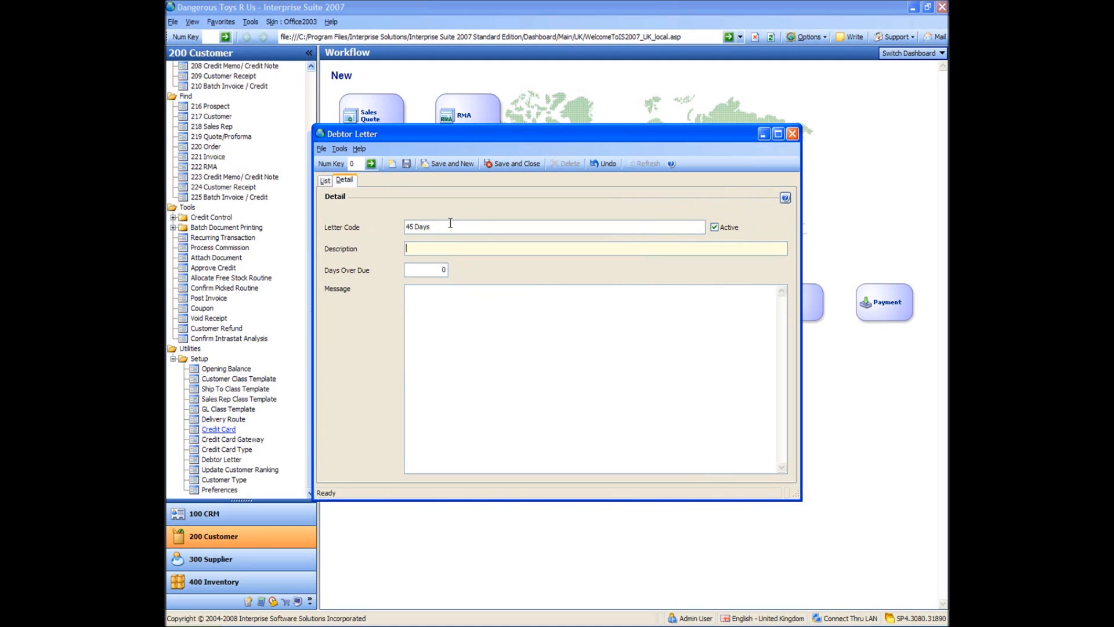
text(Debtor Letter 45 Days)
key(Tab)
text(45)
key(Tab)
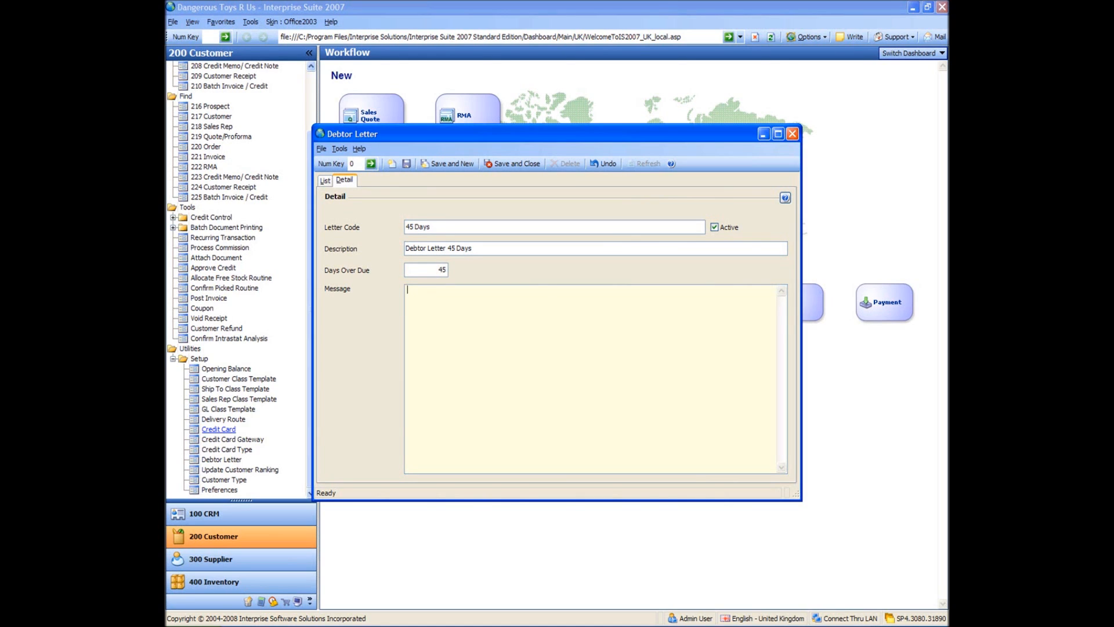
Enter the letter message "Please pay or we will send some dangerous toys around!!", save it, check the letter list and close the debtor letter setup
text(Please Pay)
key(BackSpace)
key(BackSpace)
text(pay or we will send some dangerous toys aroun)
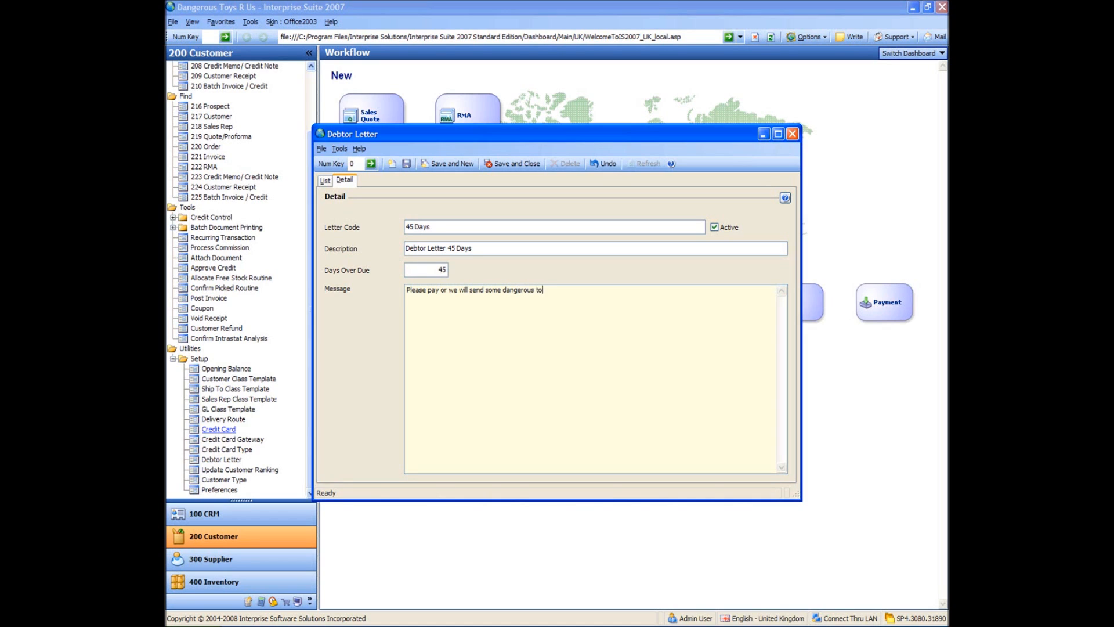
text(d.)
key(Return)
key(BackSpace)
key(BackSpace)
text(!!)
click(406, 164)
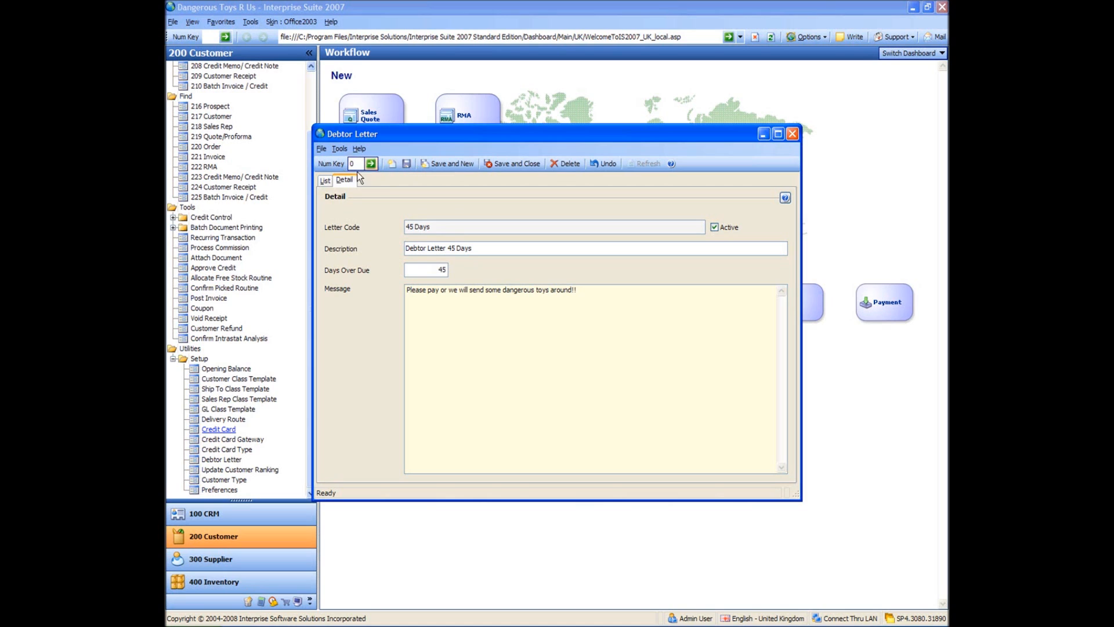
click(326, 180)
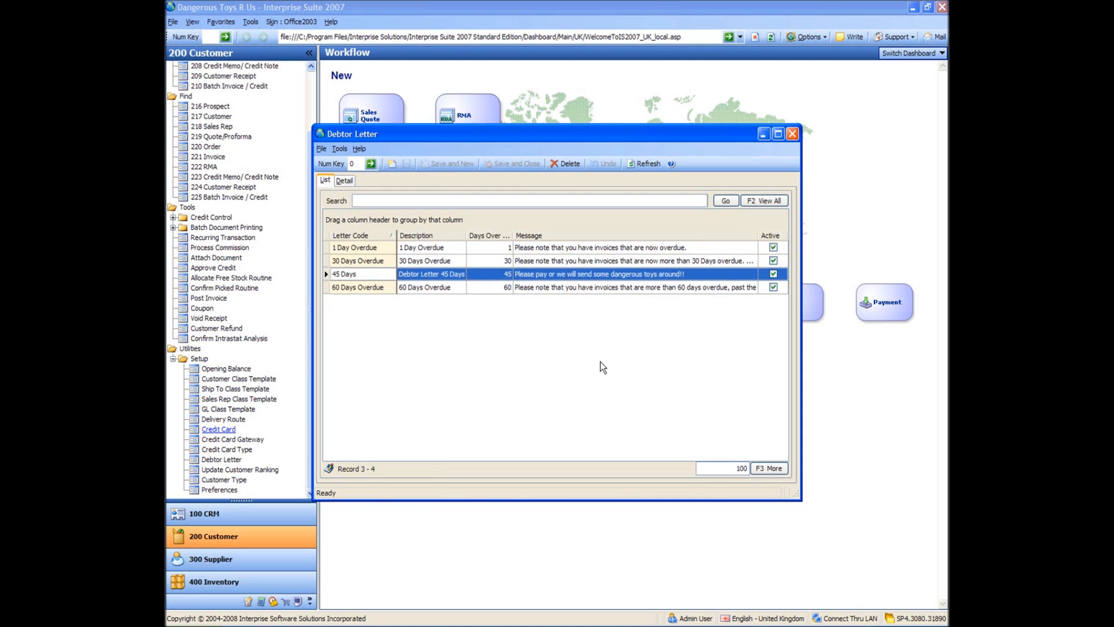
click(793, 135)
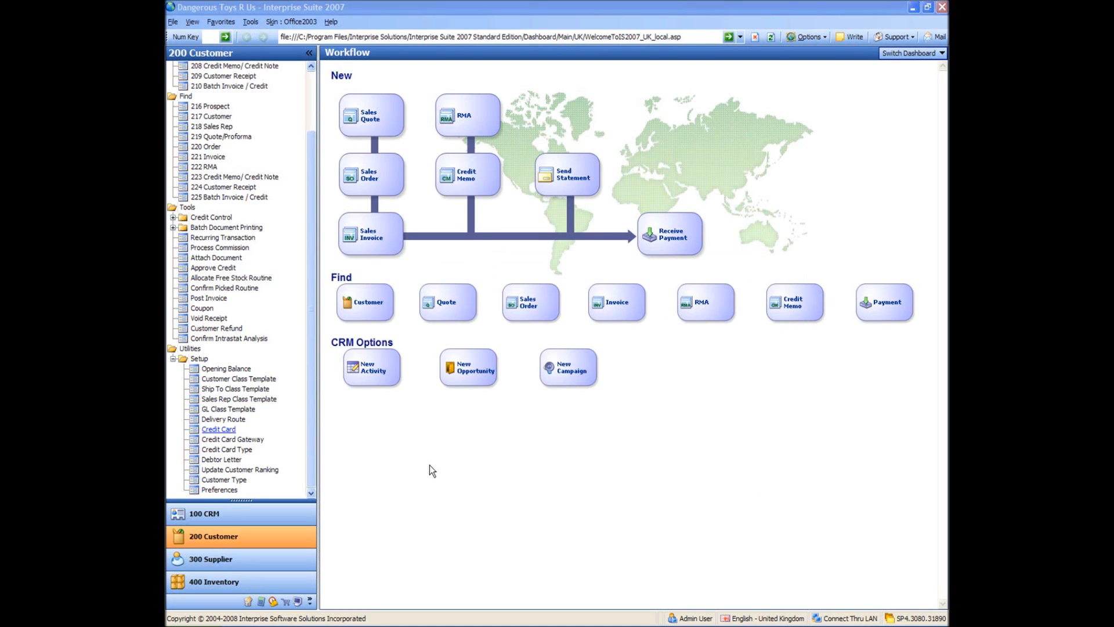
Open the customer type setup, add the type "Toy Shop" with description "Toy Shop", then save and close it
click(226, 479)
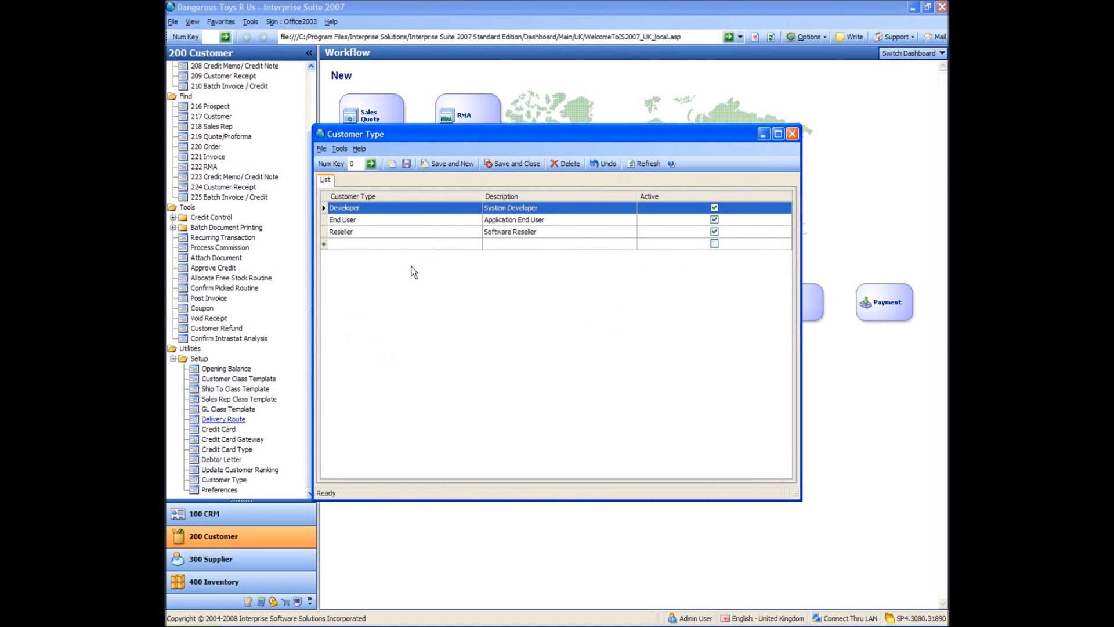
click(398, 244)
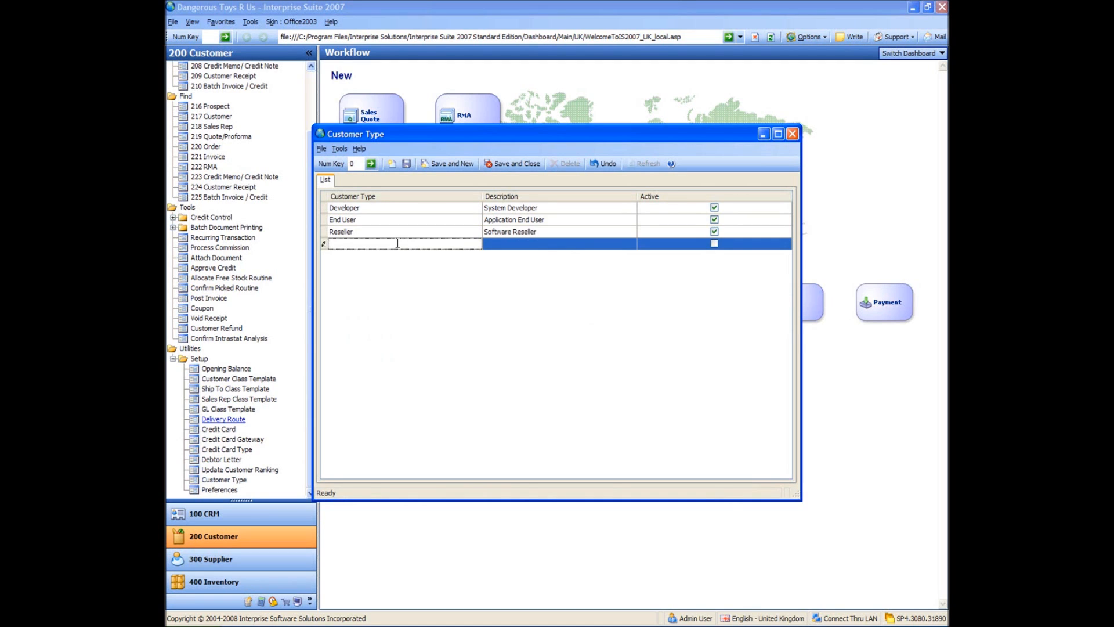
text(Toy Shop)
key(Tab)
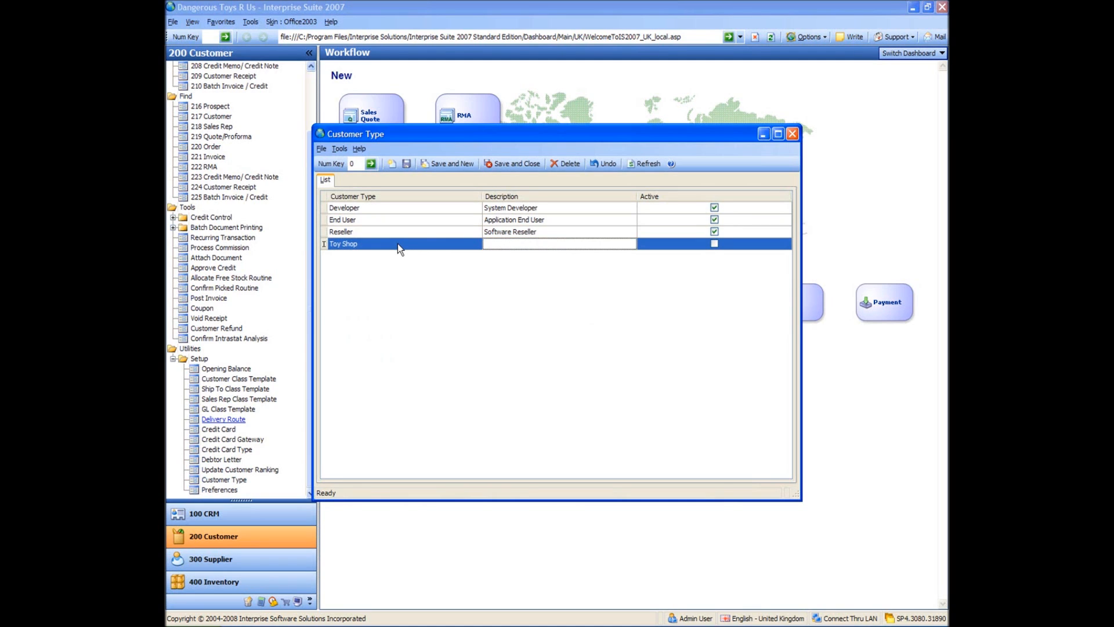
text(Toy Shop)
key(Tab)
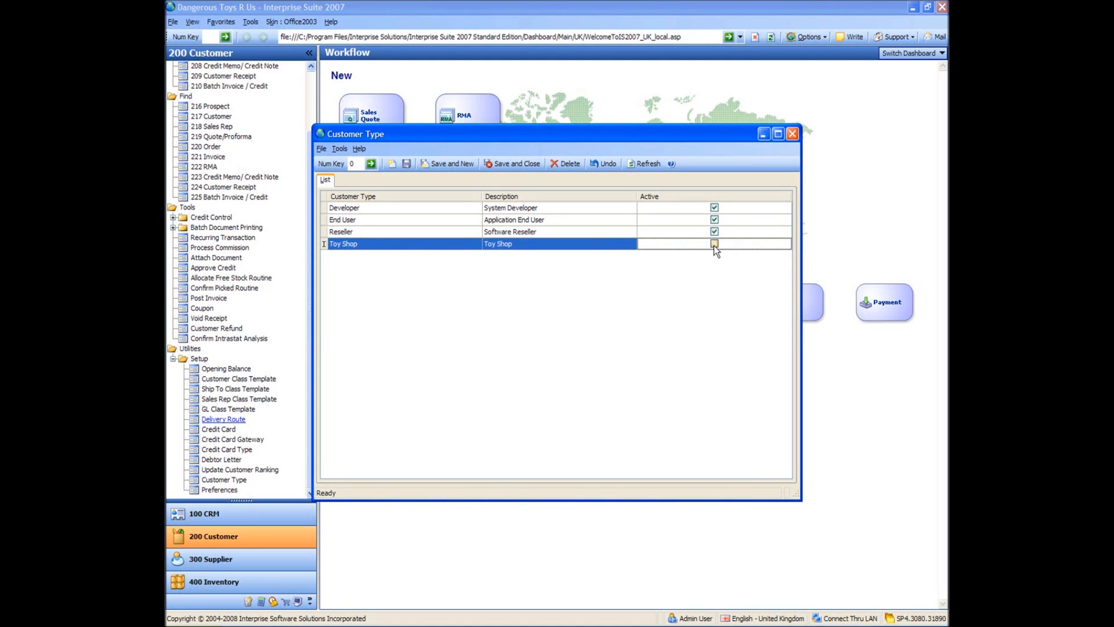
click(513, 166)
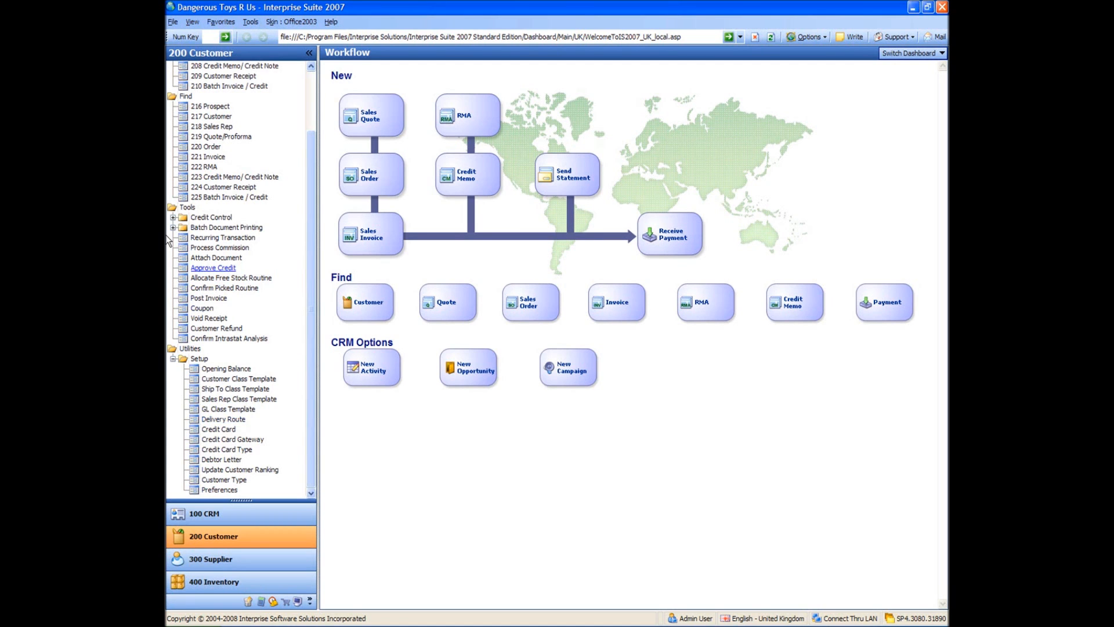
Start a new customer with the same billing and shipping information and name it "A Toy Customer UK Ltd"
drag(312, 303, 315, 217)
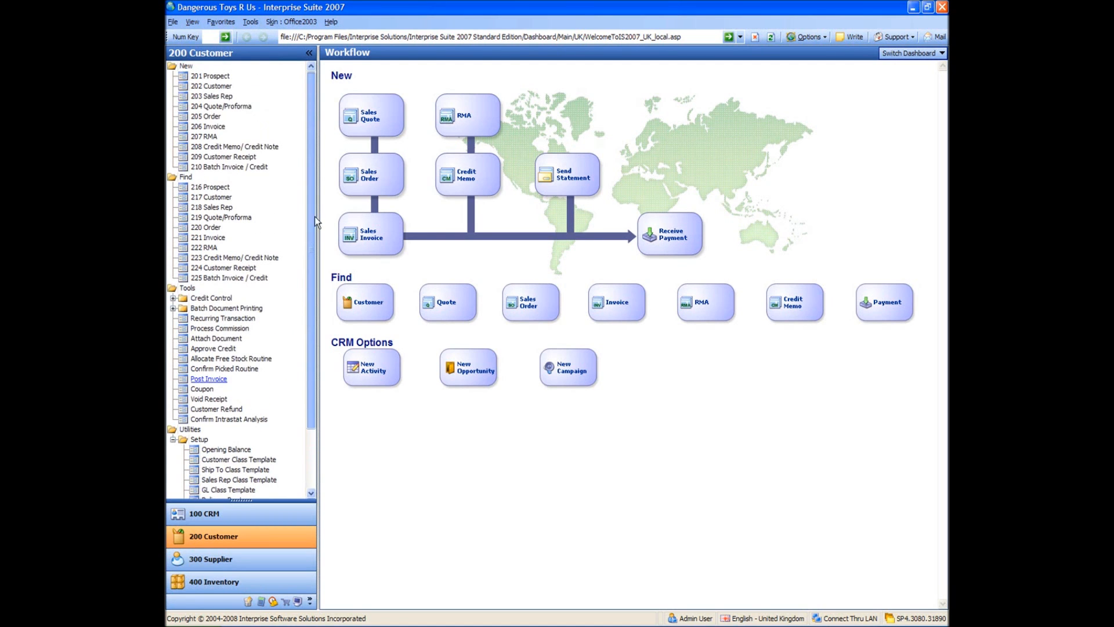
click(212, 86)
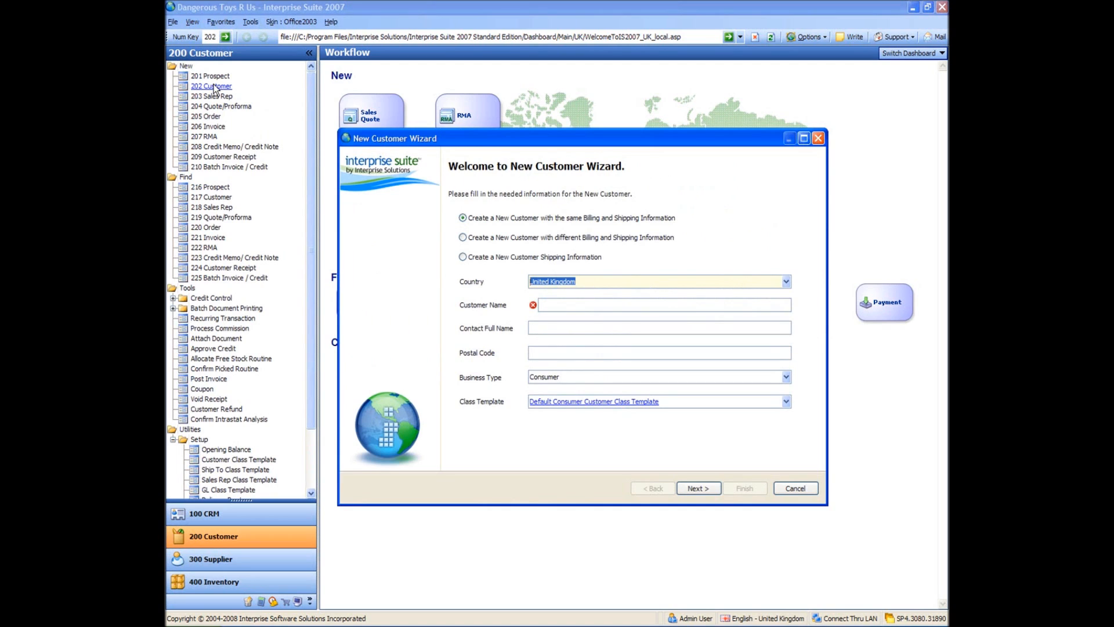
click(626, 304)
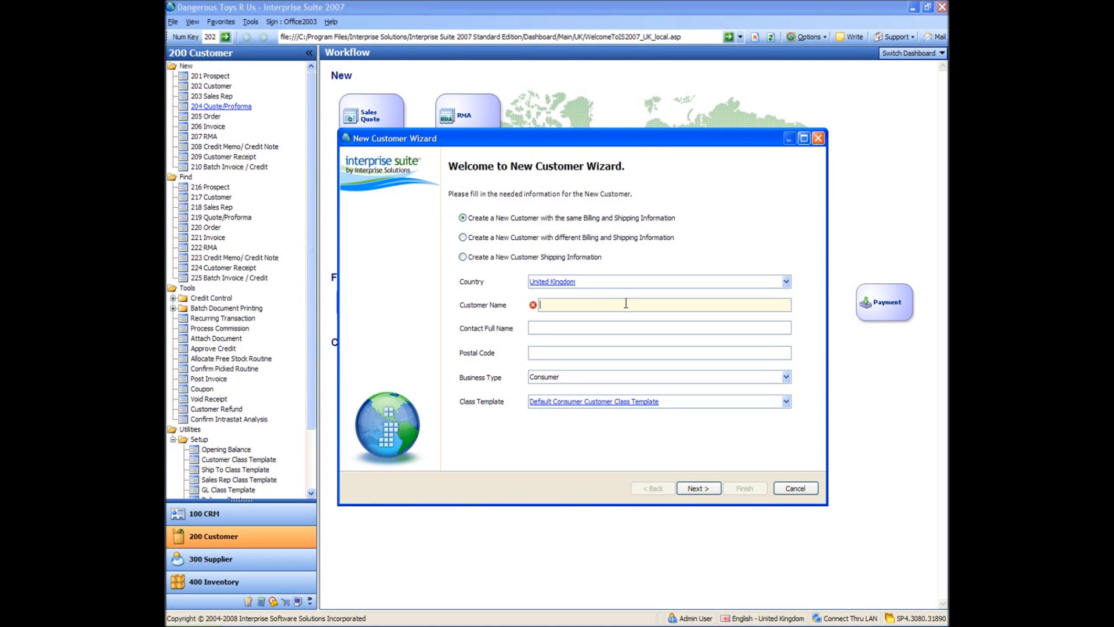
text(A Toy customer UK Ltd)
click(558, 304)
key(Delete)
text(C)
key(Tab)
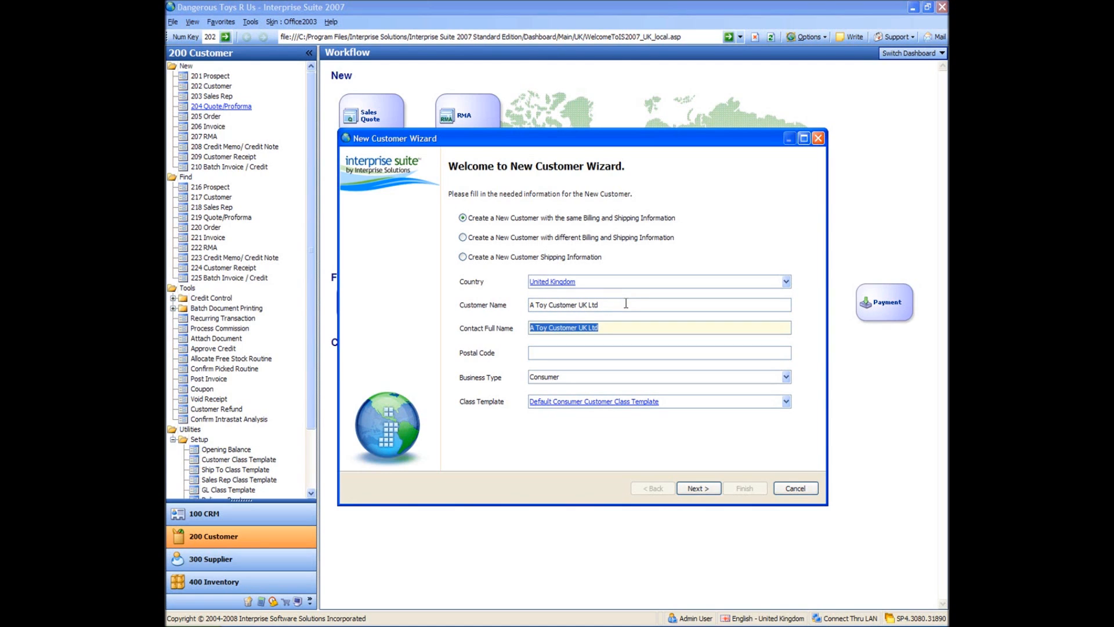
Fill in the new customer's contact full name and postal code
text(Mr A toy)
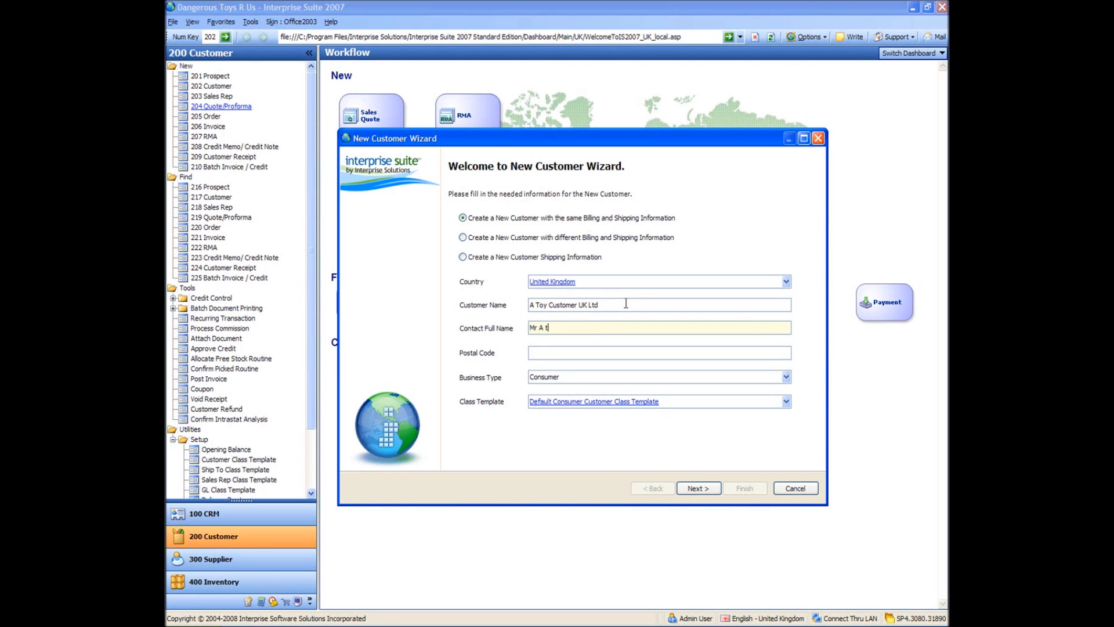
key(BackSpace)
key(BackSpace)
key(BackSpace)
text(Toy)
key(Tab)
text(M54 5TG)
key(Tab)
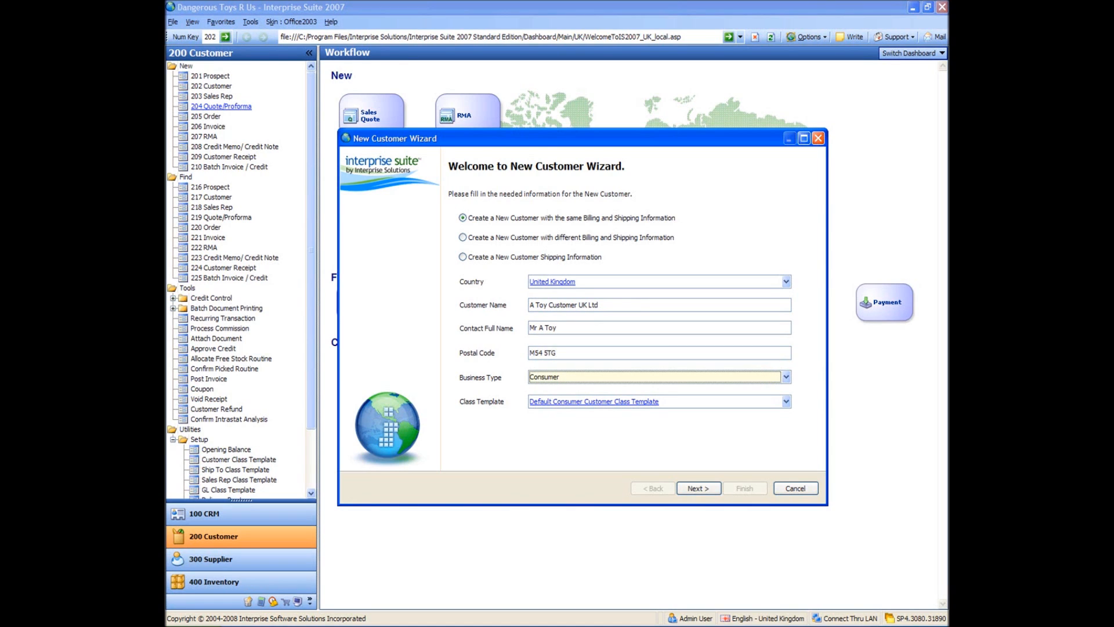
Set the customer's business type to Business and continue to the billing information
key(b)
key(Tab)
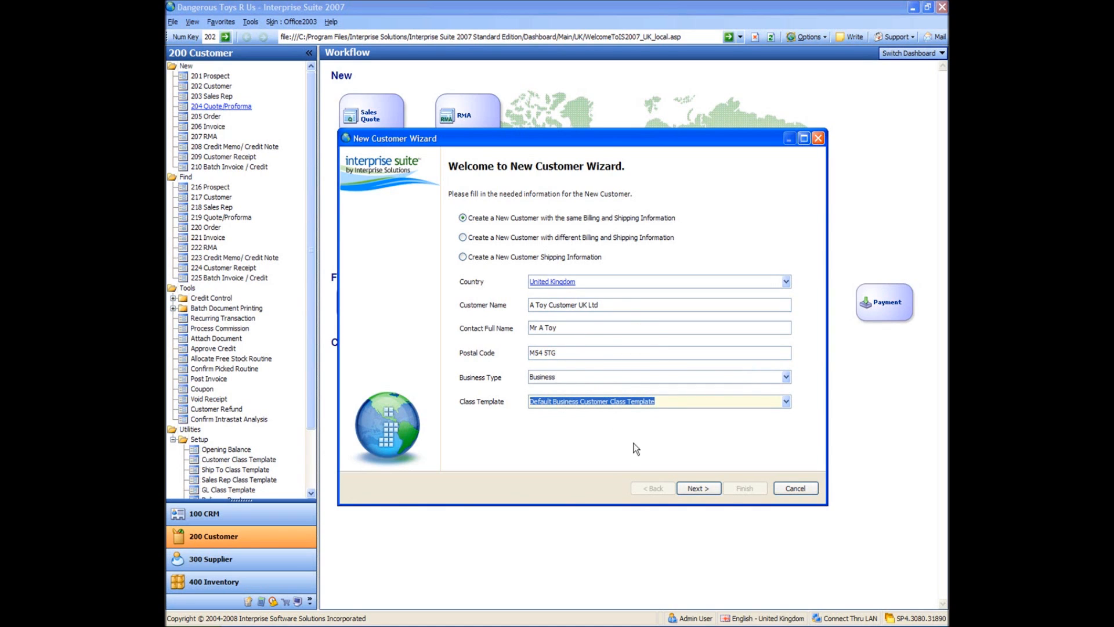
click(694, 488)
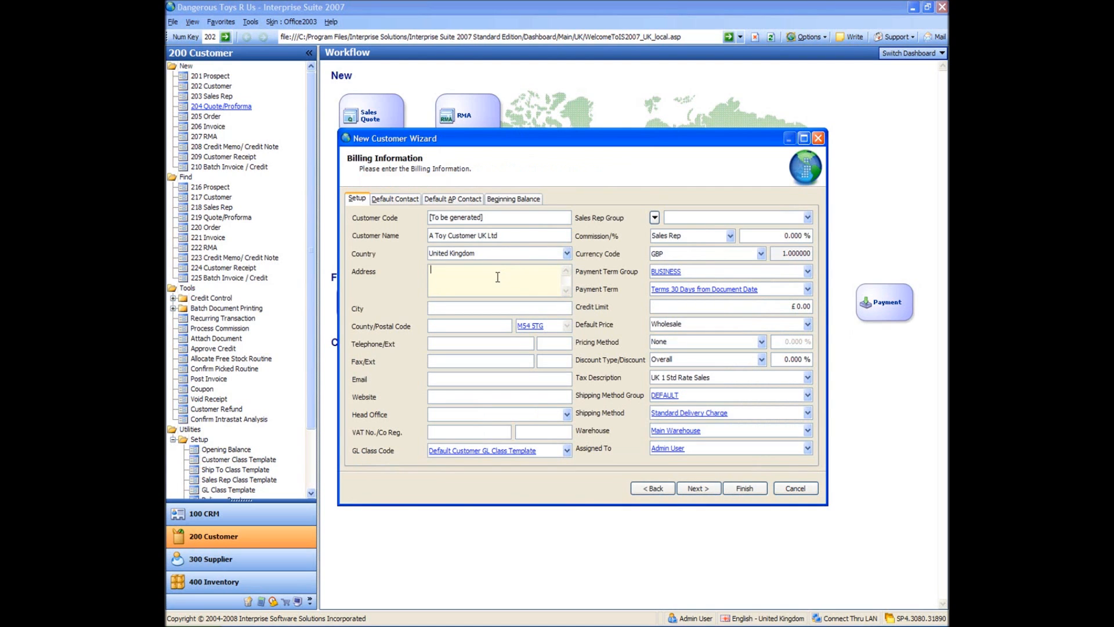